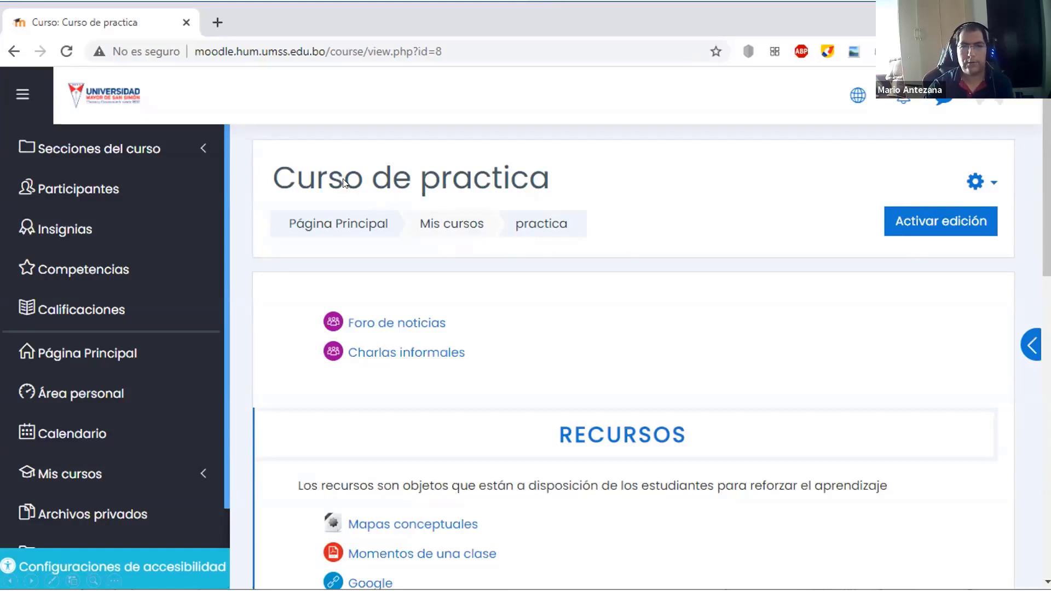
Step: Open the settings of the Curso de practica course and review its general, description and summary file fields
left_click(990, 183)
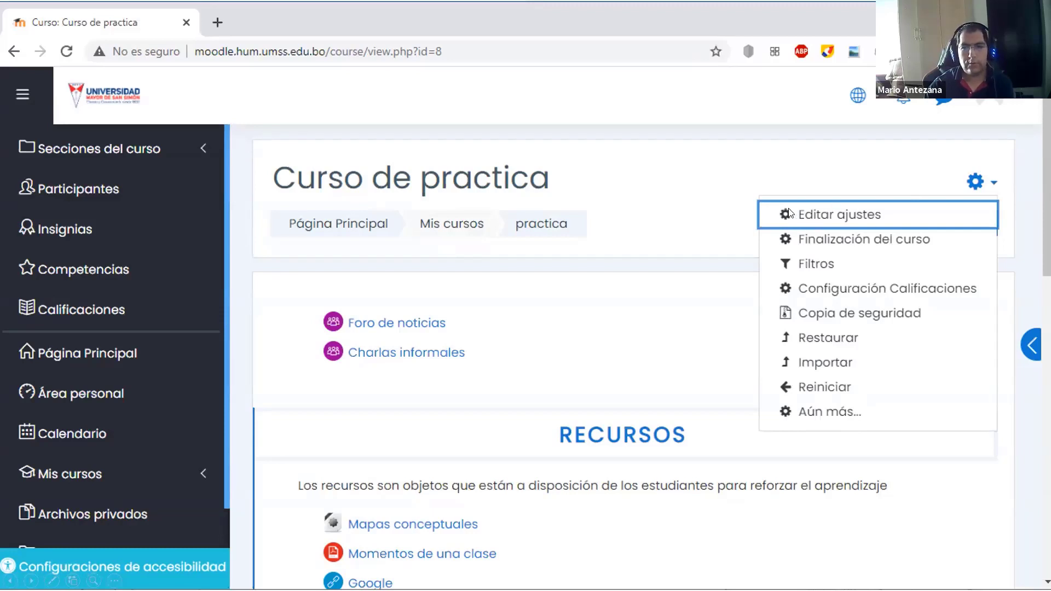
left_click(902, 216)
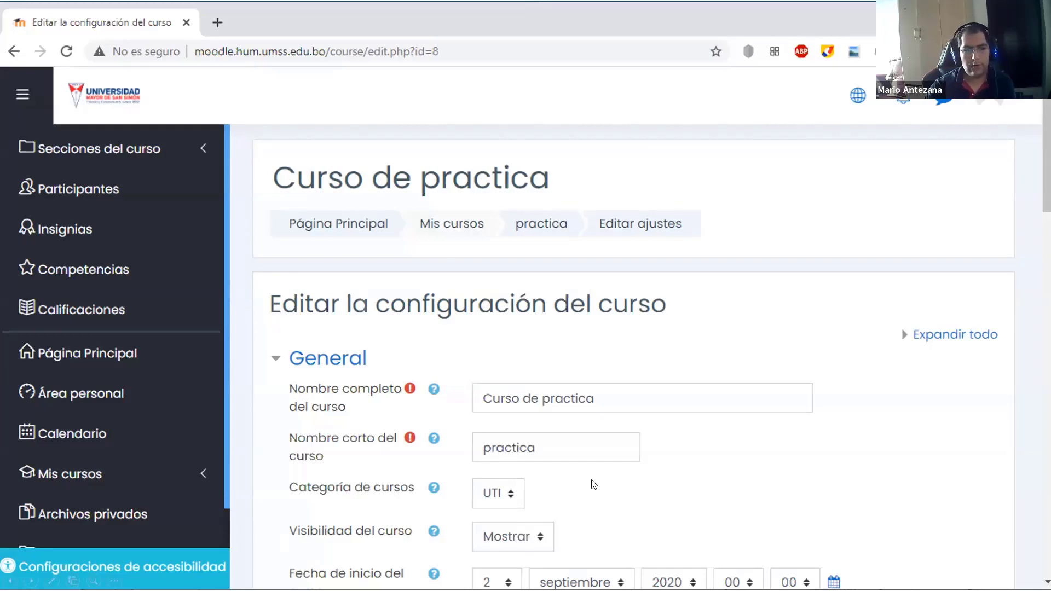
scroll(580, 302, "down", 5)
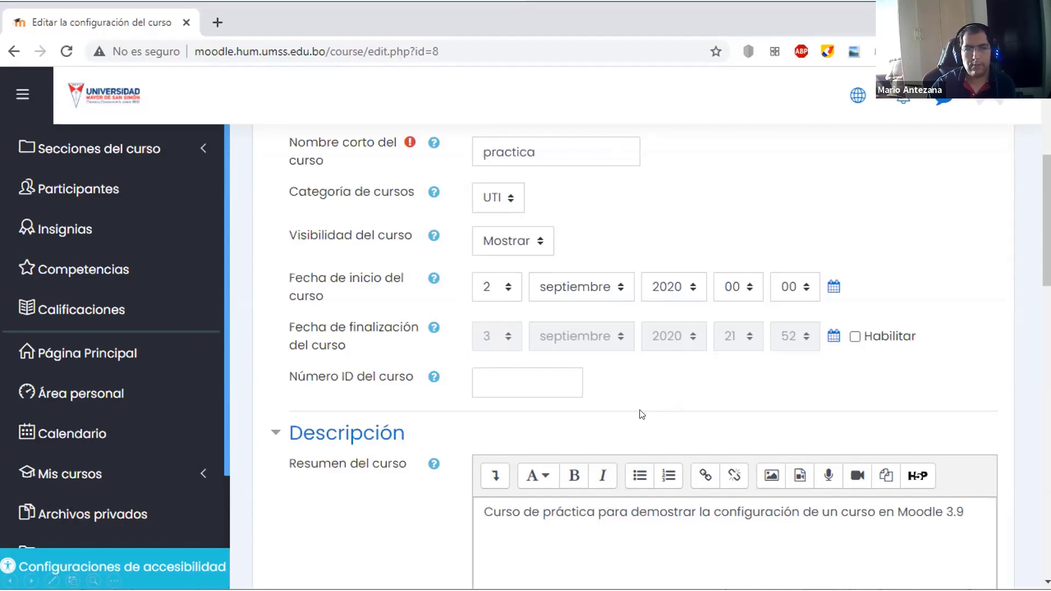
scroll(636, 408, "down", 3)
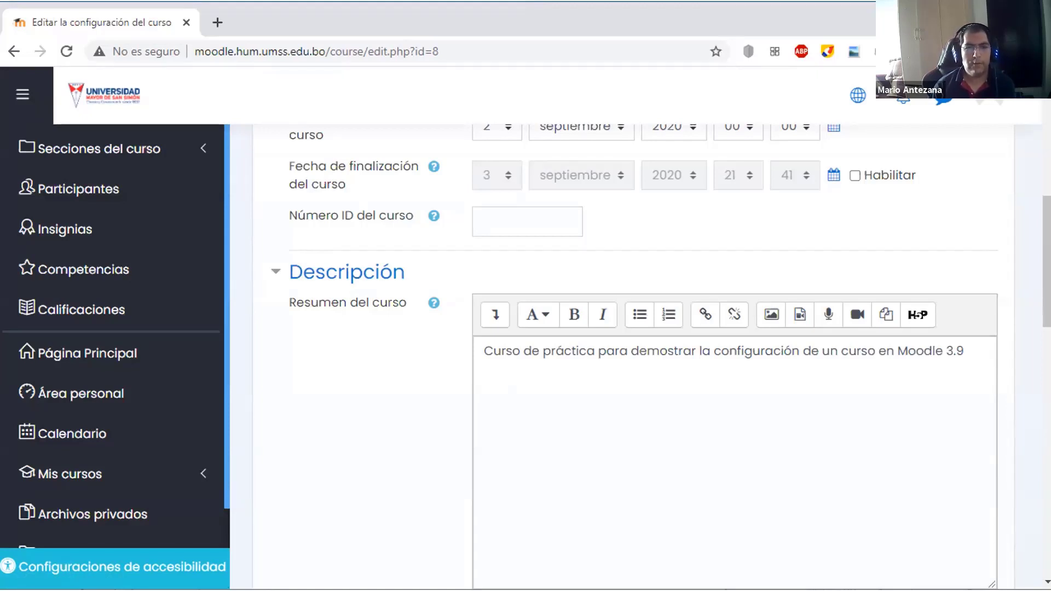
scroll(625, 356, "down", 8)
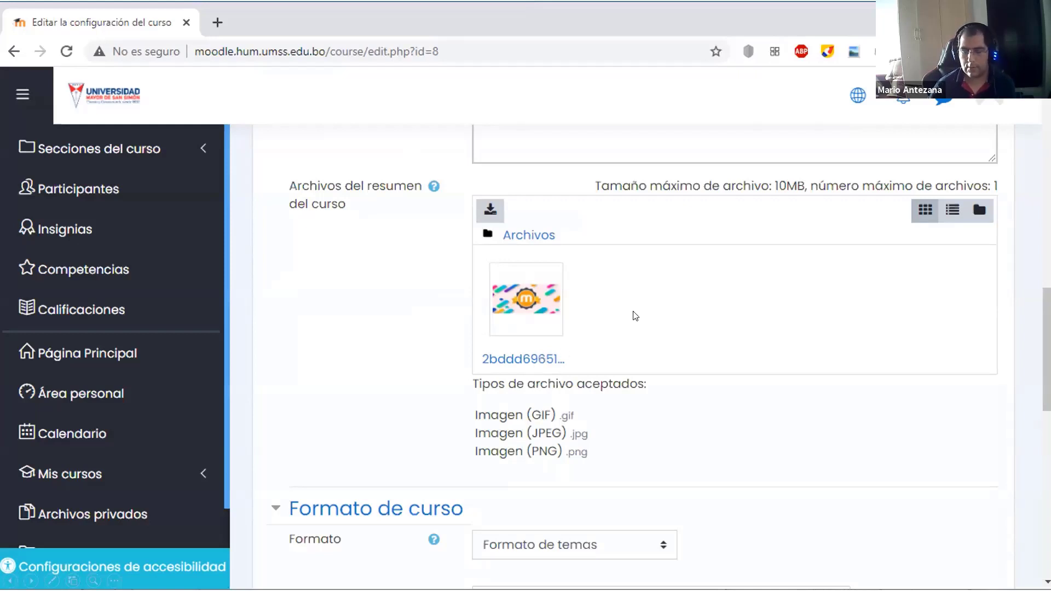
scroll(636, 316, "down", 5)
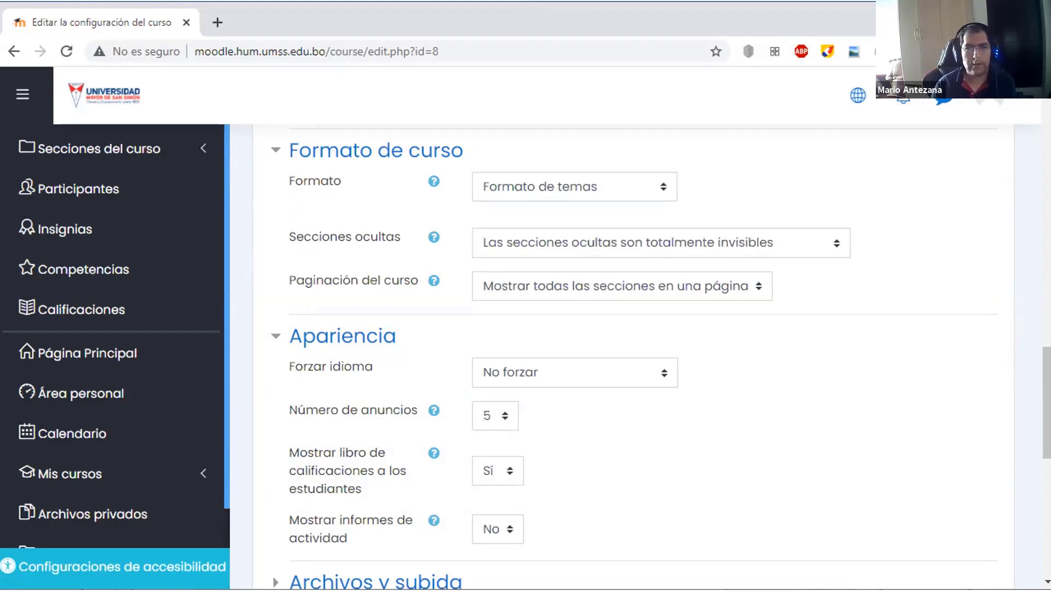
Step: Examine the available course formats and the course pagination options in the course format settings
left_click(575, 186)
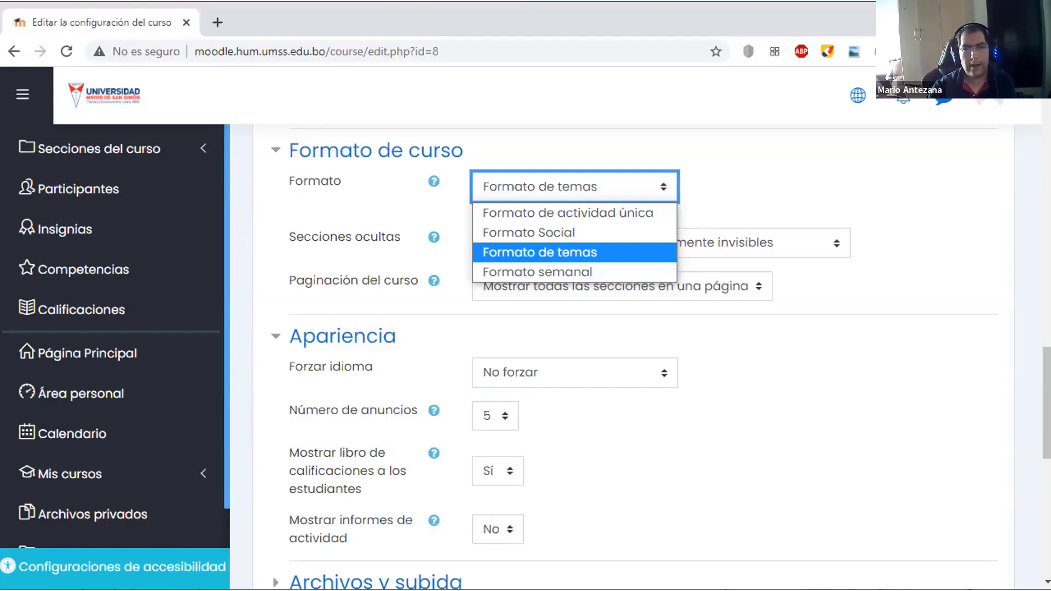
left_click(460, 476)
scroll(460, 475, "up", 6)
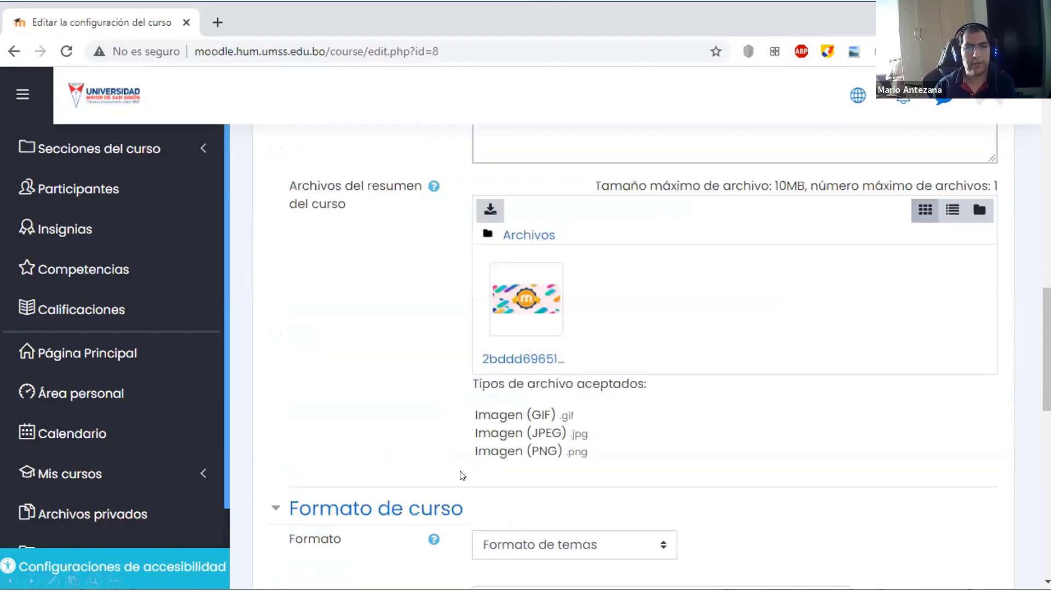
scroll(460, 476, "up", 5)
scroll(460, 475, "up", 3)
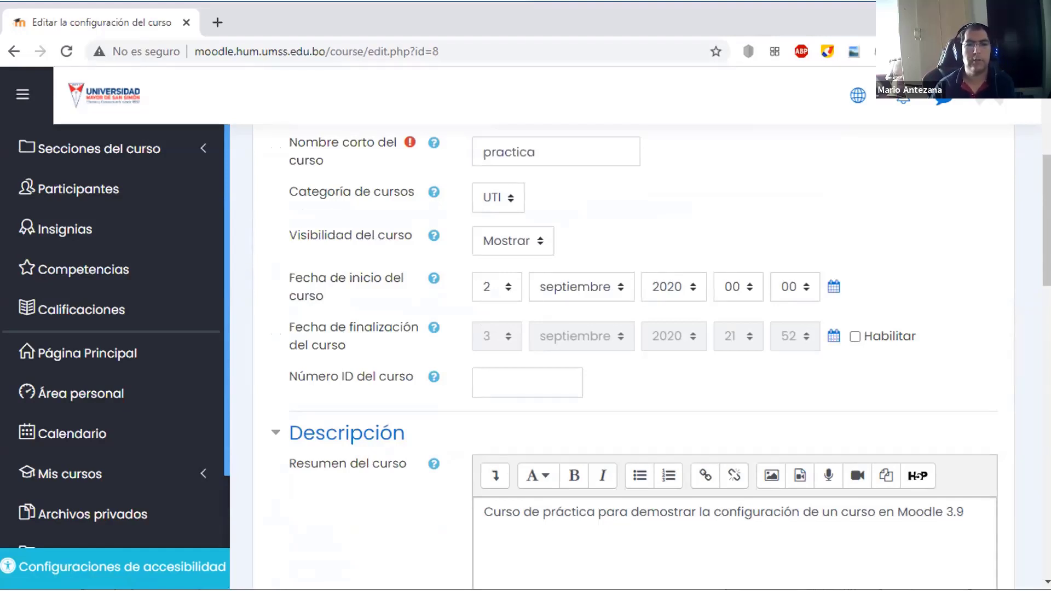
scroll(624, 356, "down", 15)
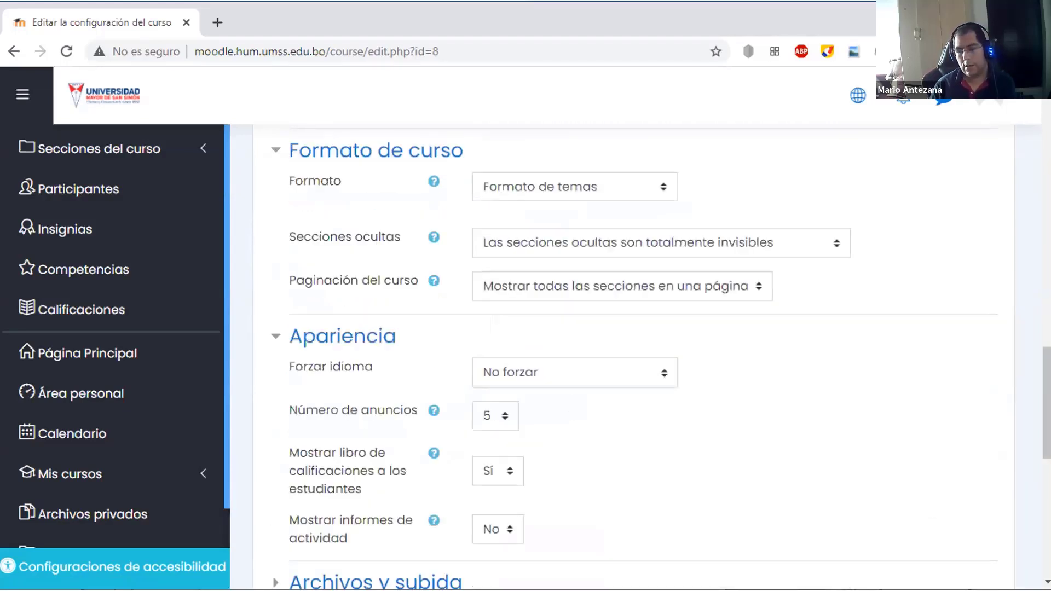
left_click(575, 187)
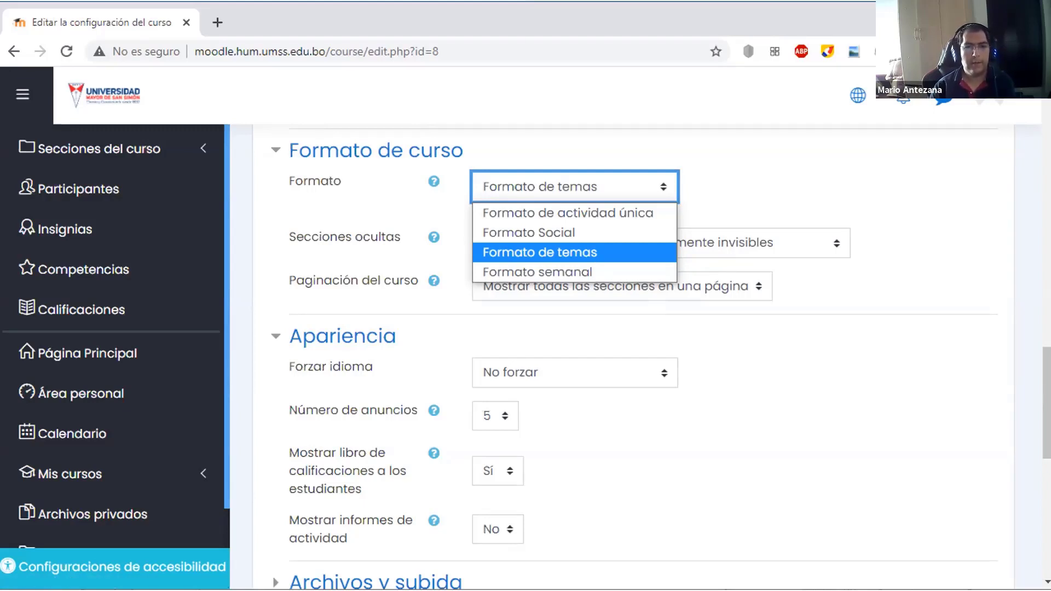
left_click(706, 288)
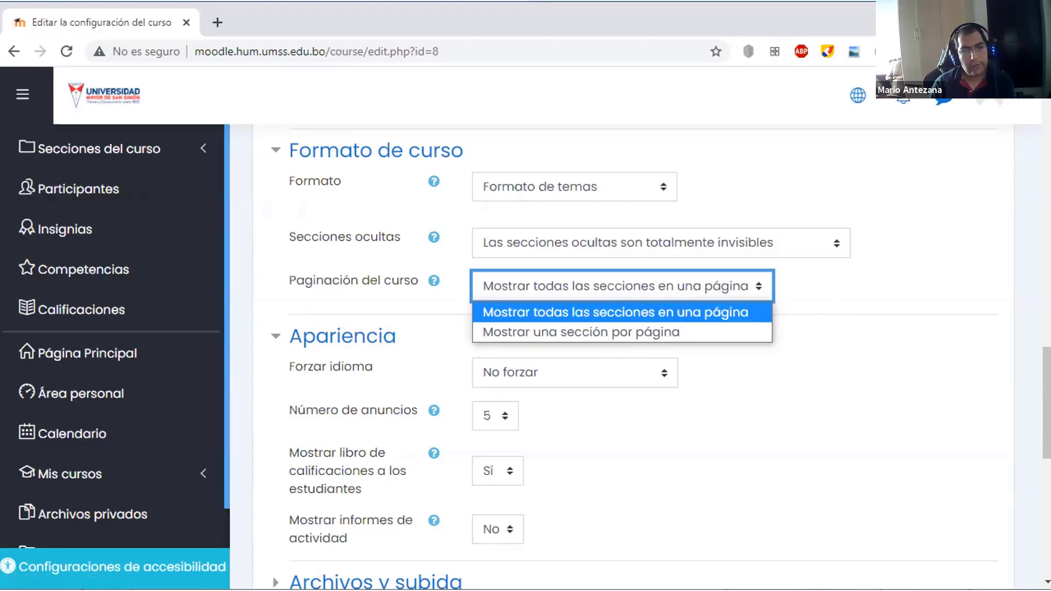
Step: Examine the group mode options in the course settings and advance the presentation to the Gestión de grupos slide
scroll(624, 356, "down", 8)
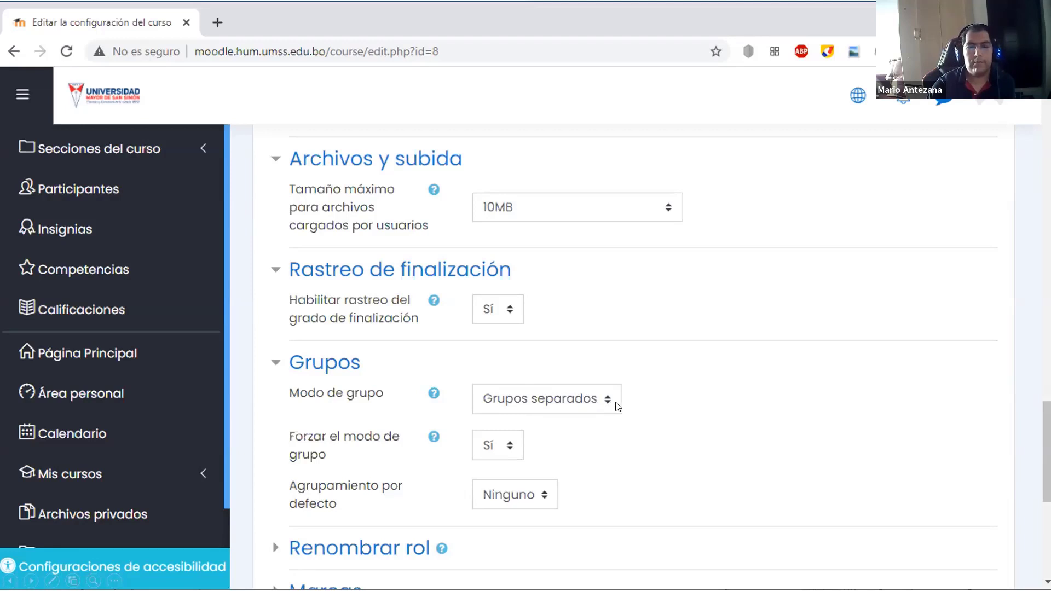
left_click(579, 393)
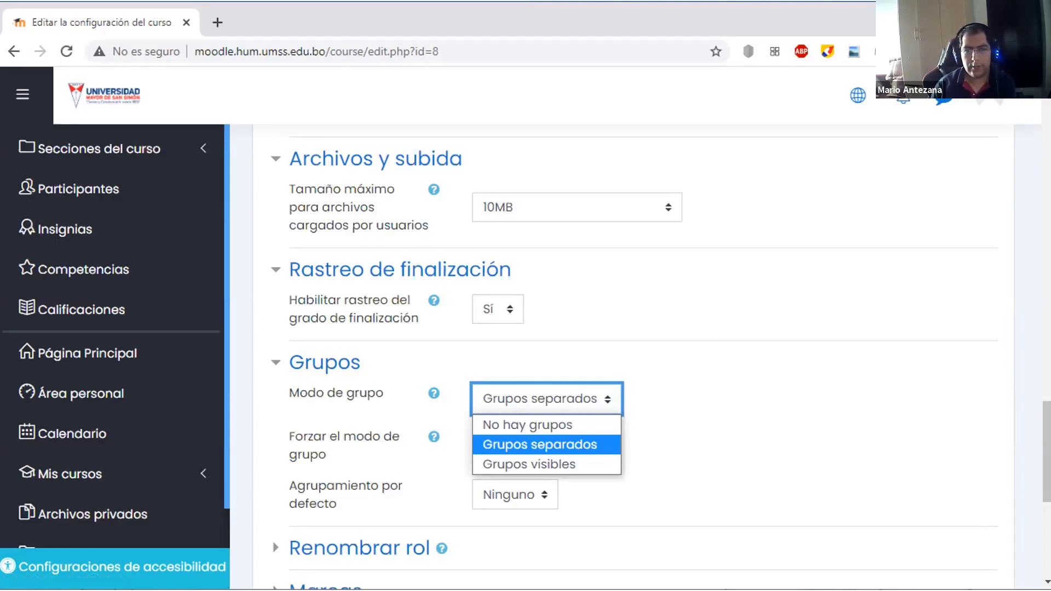
key("Right")
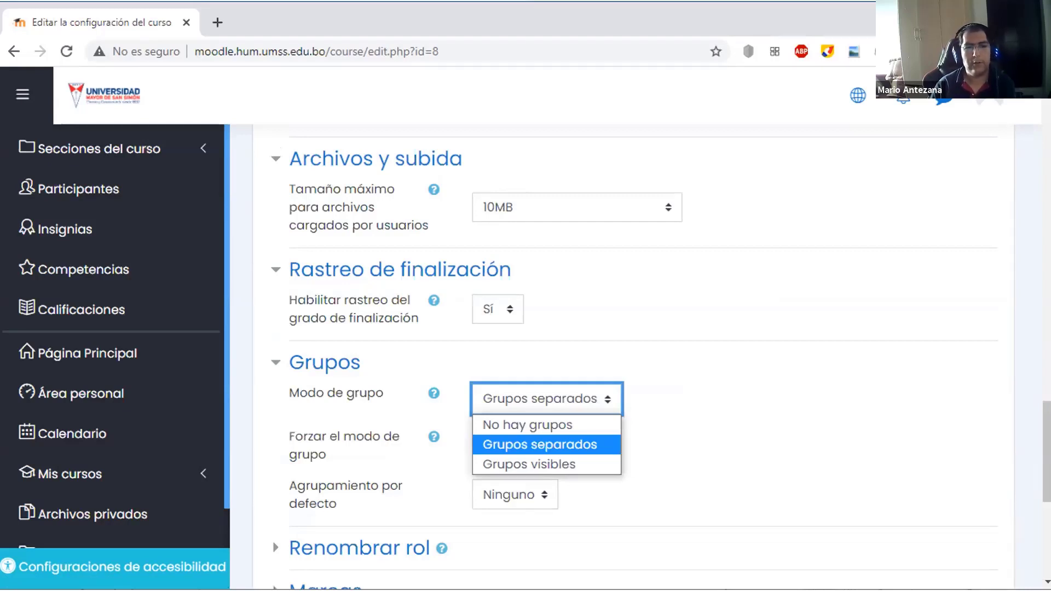
key("Right")
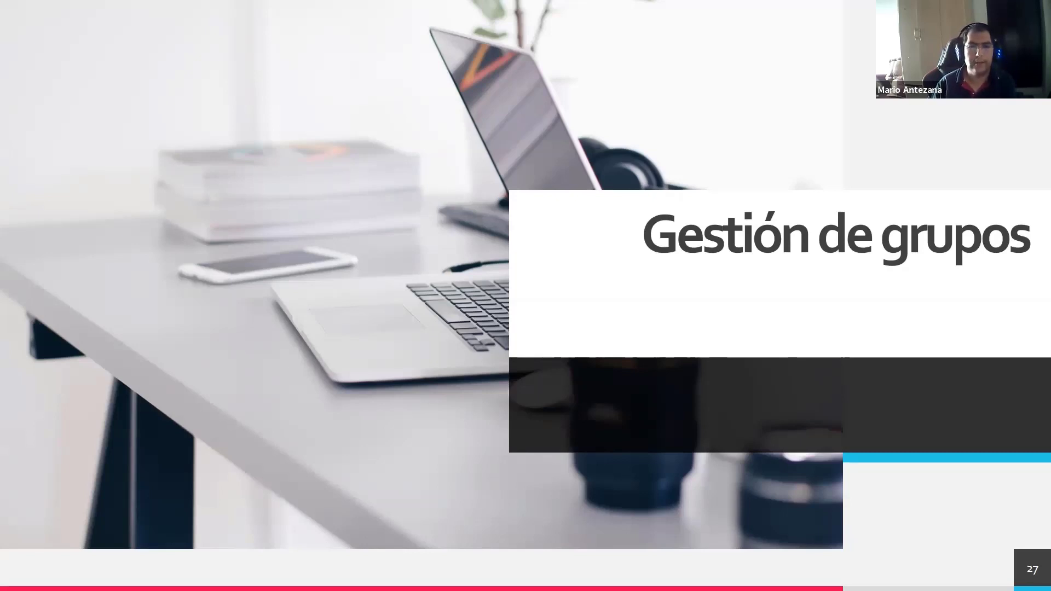
Step: Switch back to the Moodle course in the browser and open its Grupos page from the course's user administration
key("alt+Tab")
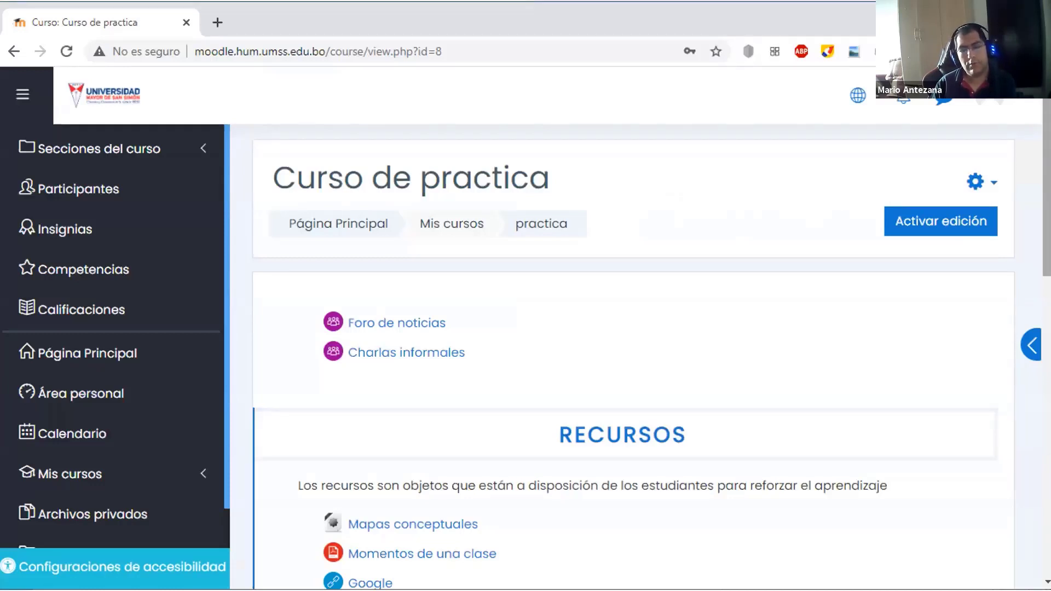
left_click(994, 183)
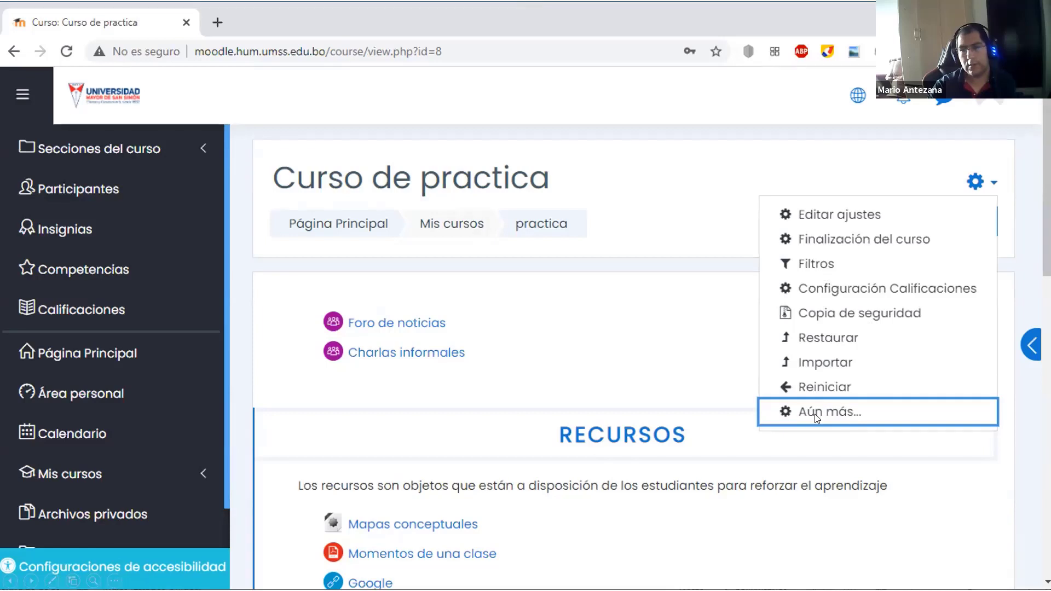
left_click(852, 414)
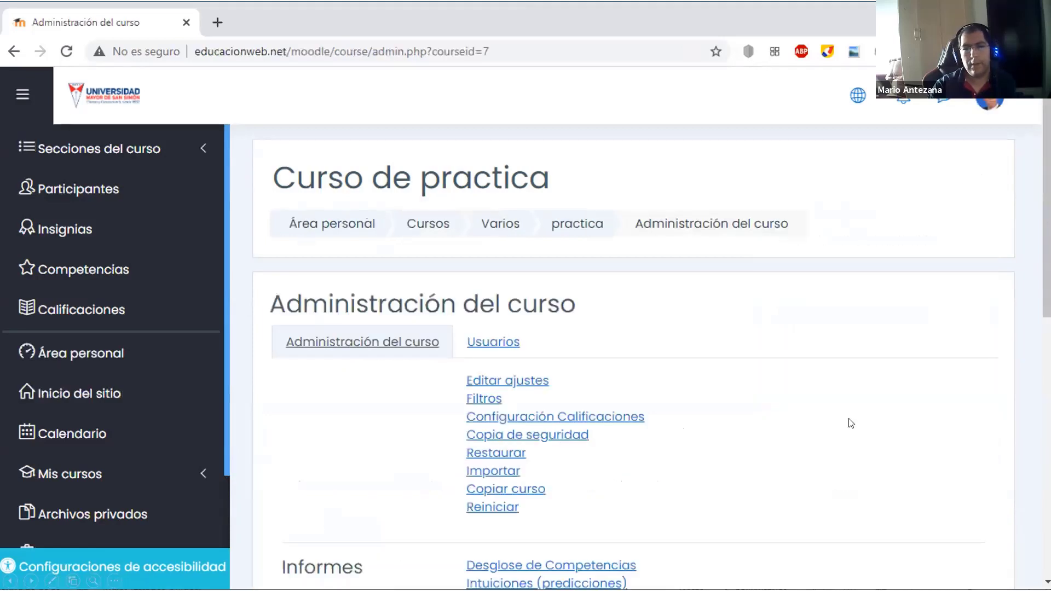
left_click(494, 345)
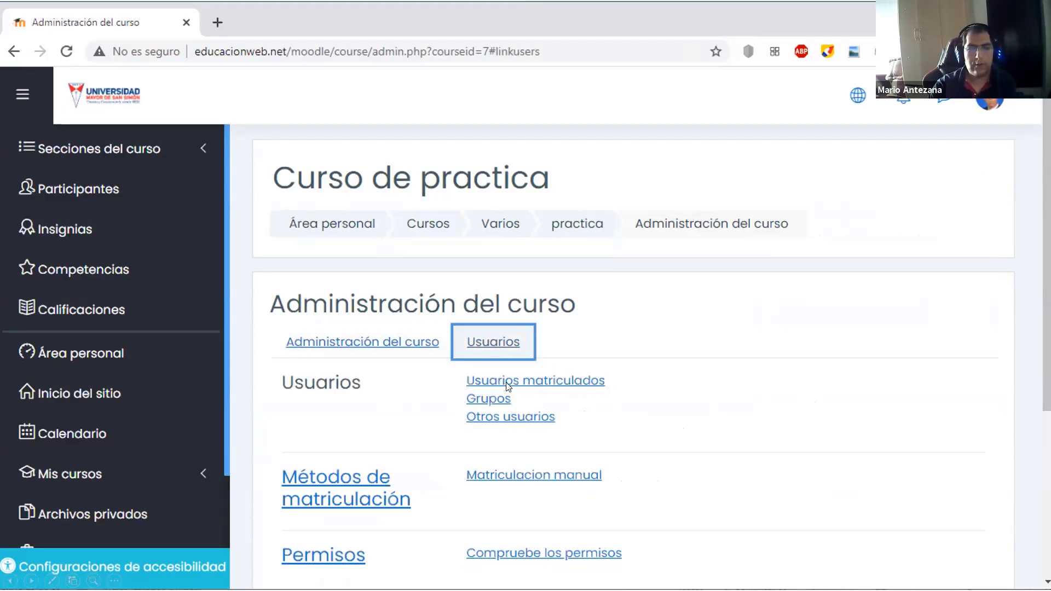
left_click(499, 403)
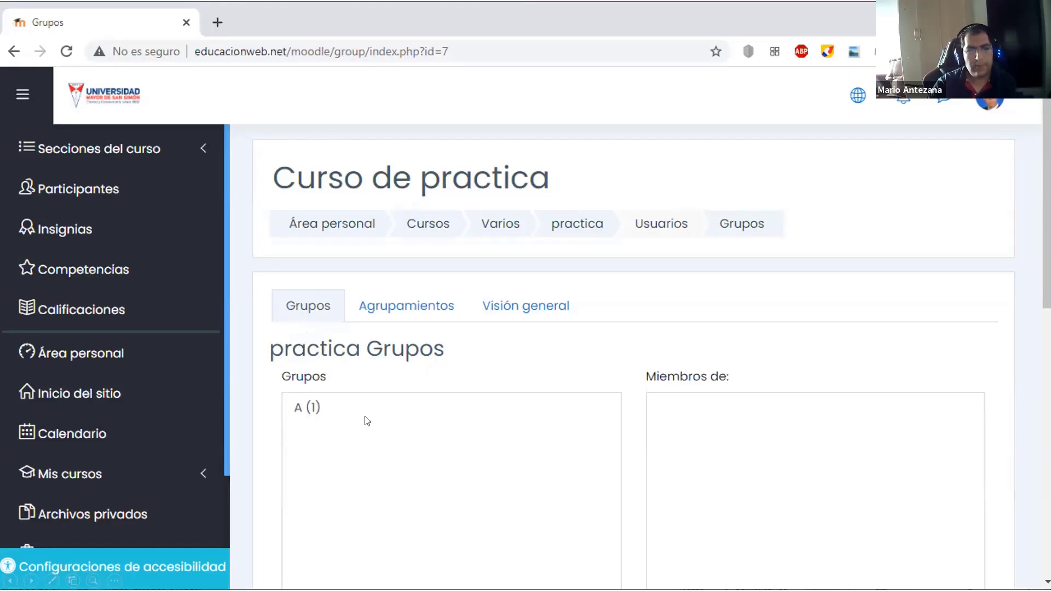
Step: Review the name, description, enrolment key, messaging and image fields of the new group form, and return to the group list
scroll(382, 328, "down", 5)
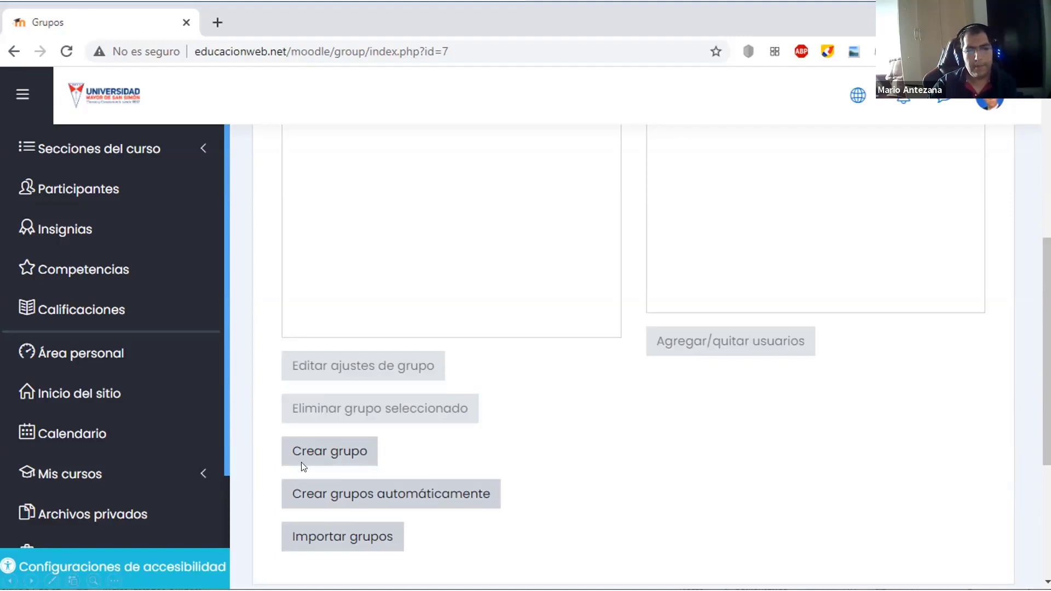
left_click(316, 452)
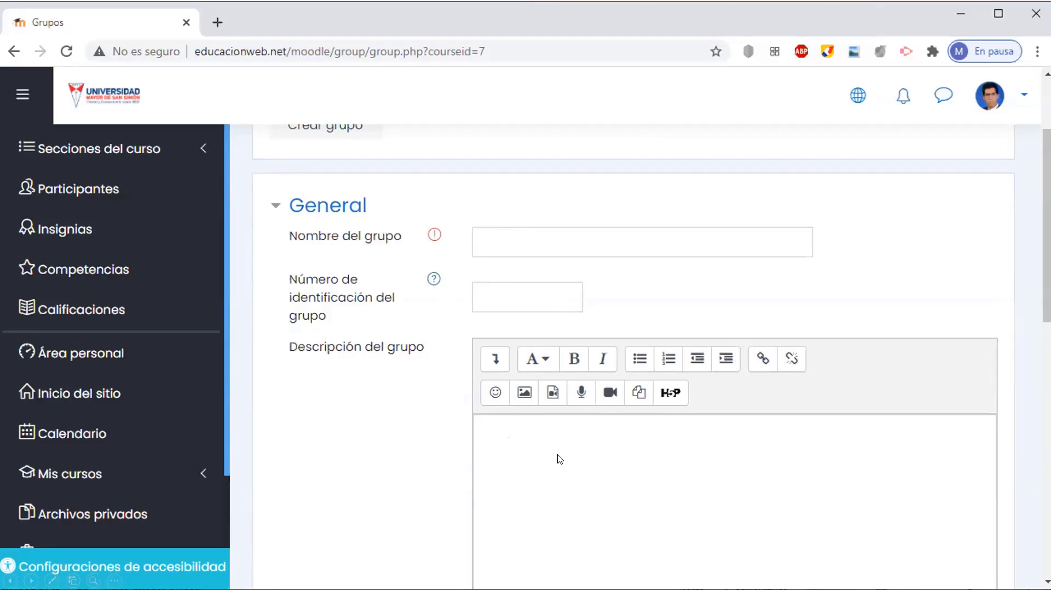
scroll(556, 453, "down", 10)
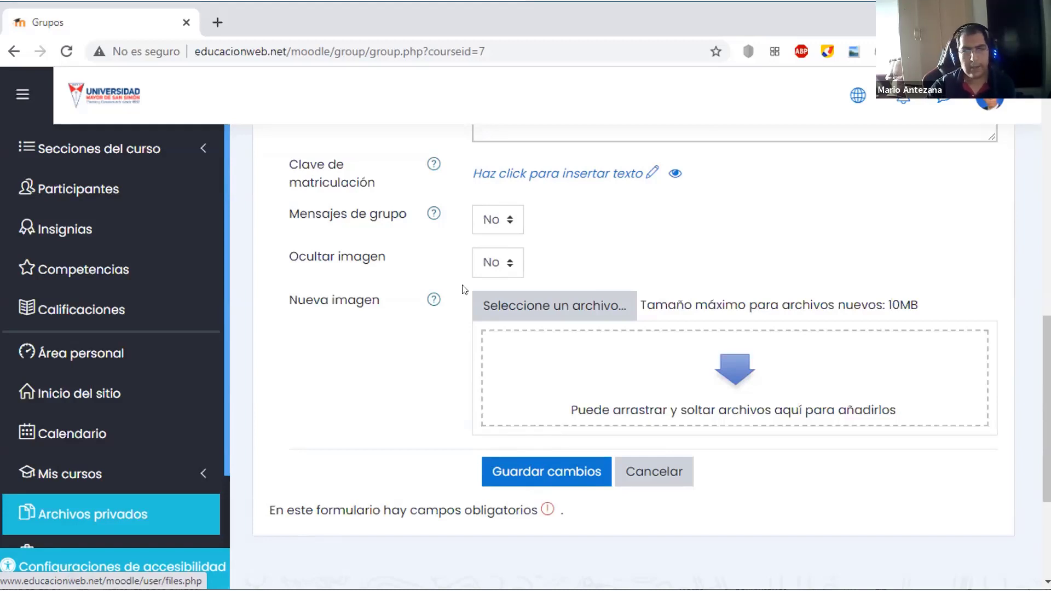
scroll(459, 293, "up", 9)
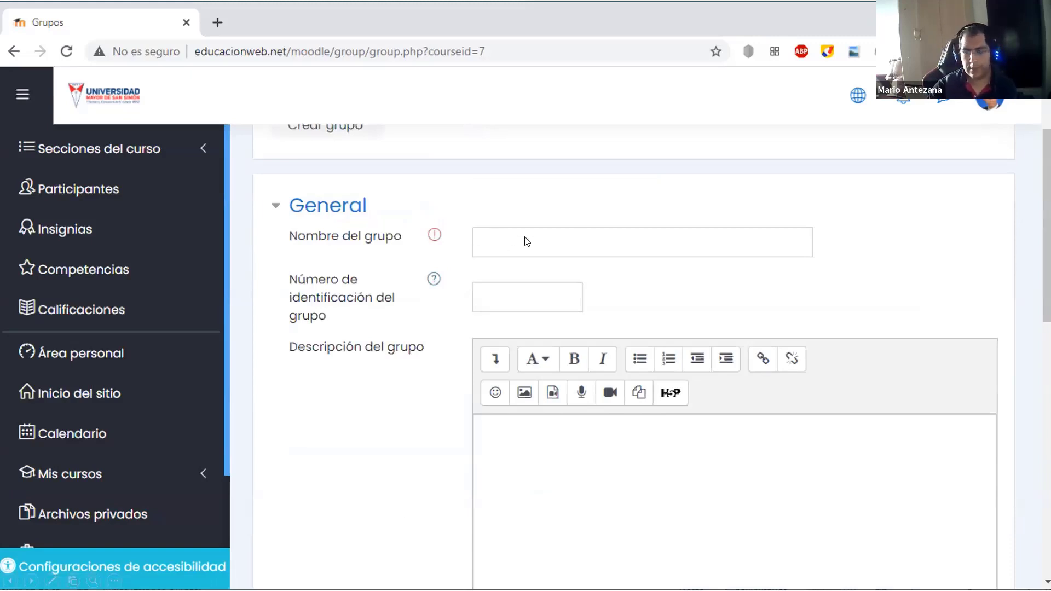
scroll(542, 263, "down", 9)
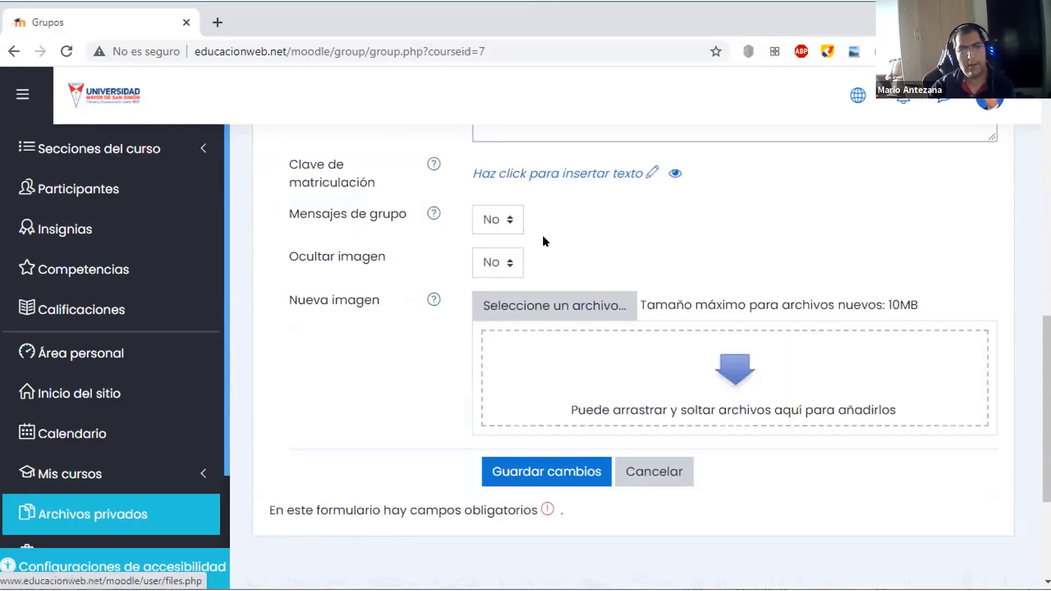
left_click(549, 477)
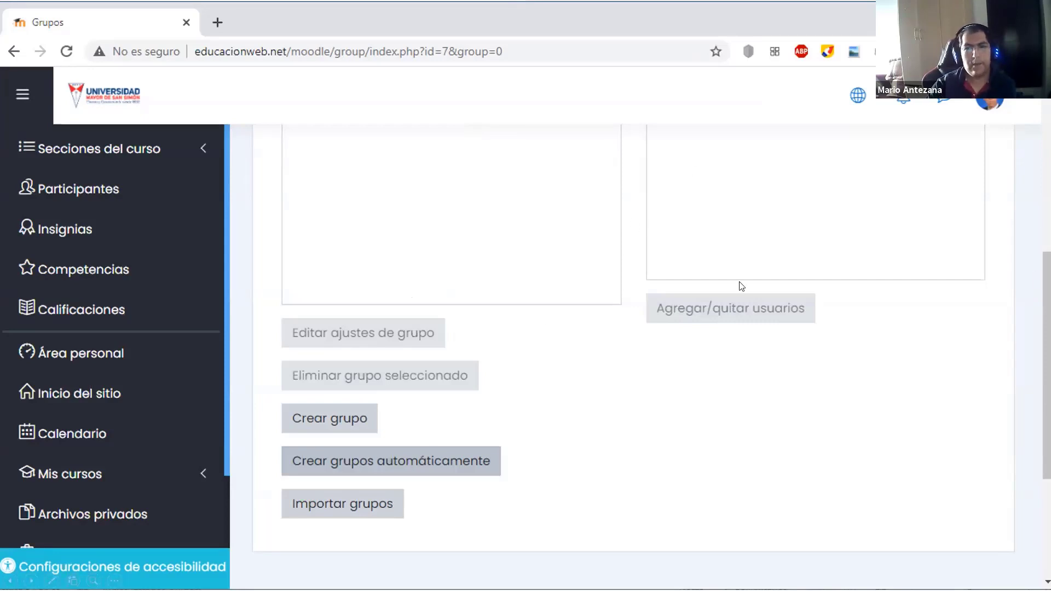
Step: Open the form for creating the course's groups automatically
scroll(732, 286, "up", 3)
scroll(732, 287, "up", 5)
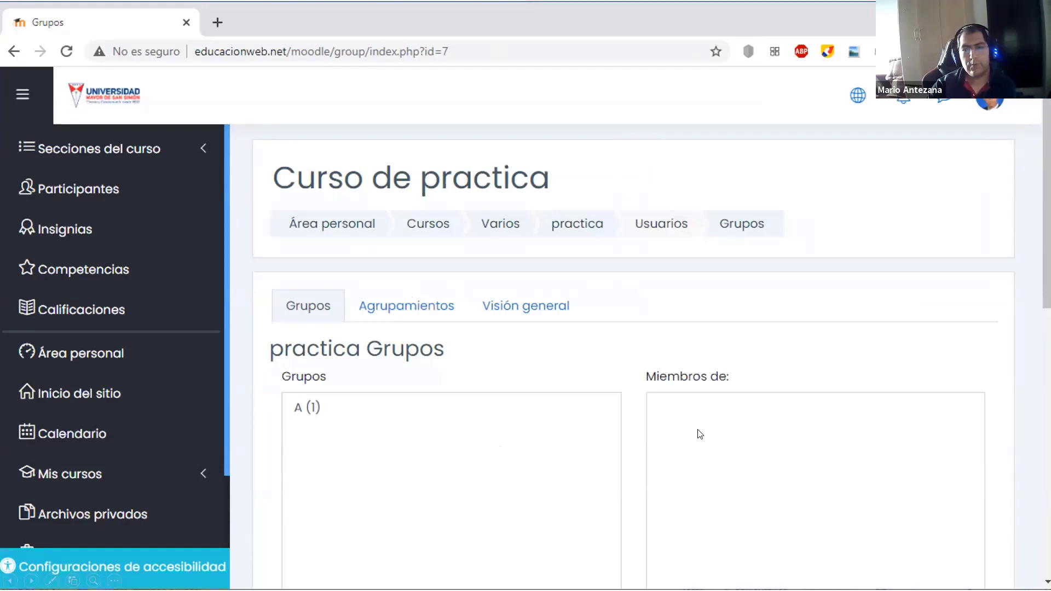
scroll(717, 462, "down", 5)
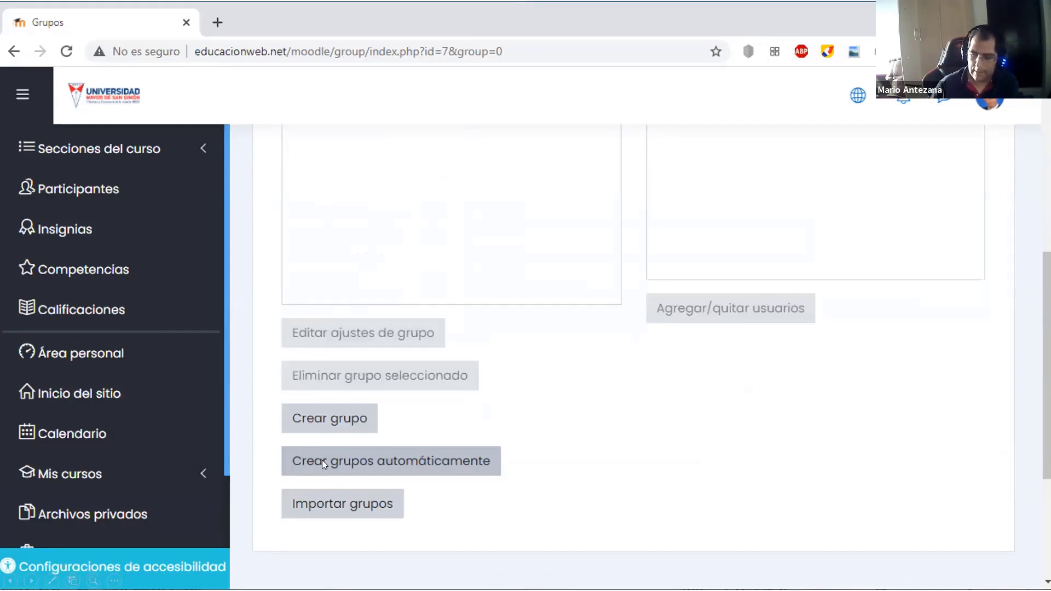
left_click(323, 463)
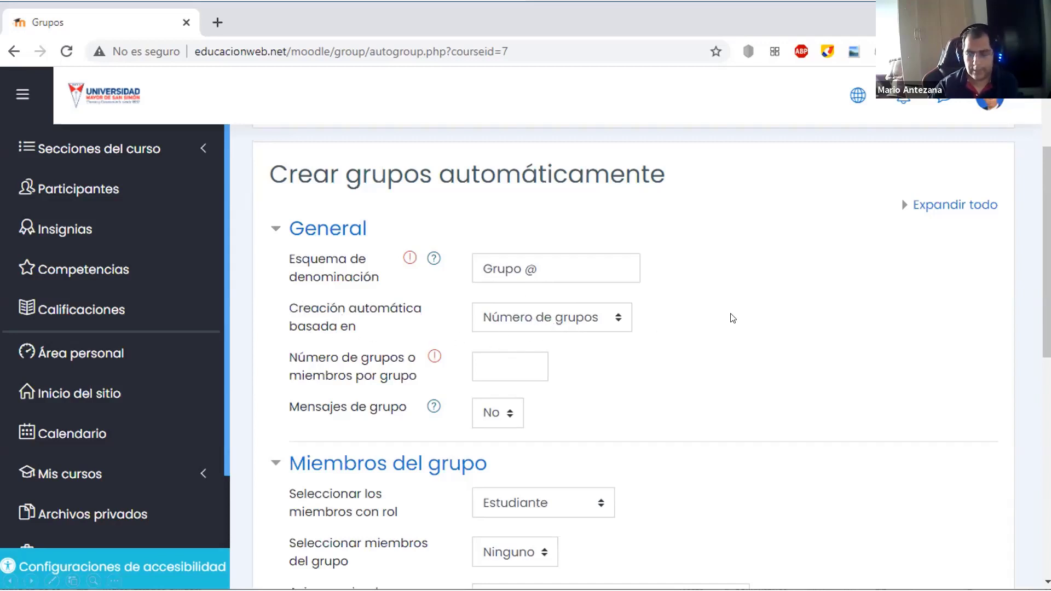
Step: Examine the automatic group creation settings, including the naming scheme, member role and available member assignment methods
scroll(733, 319, "down", 5)
scroll(732, 318, "up", 5)
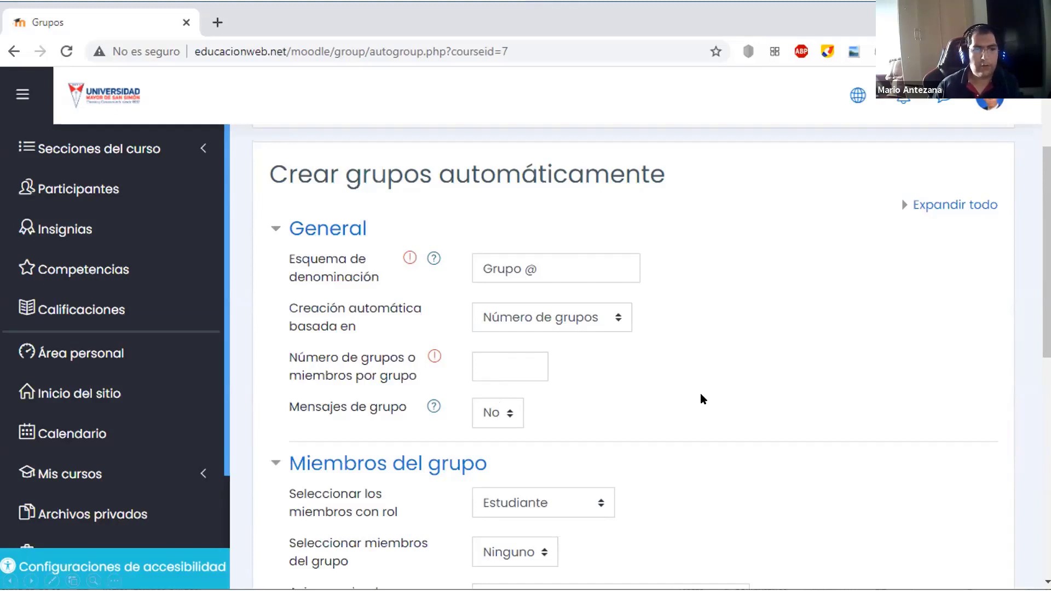
scroll(701, 393, "down", 5)
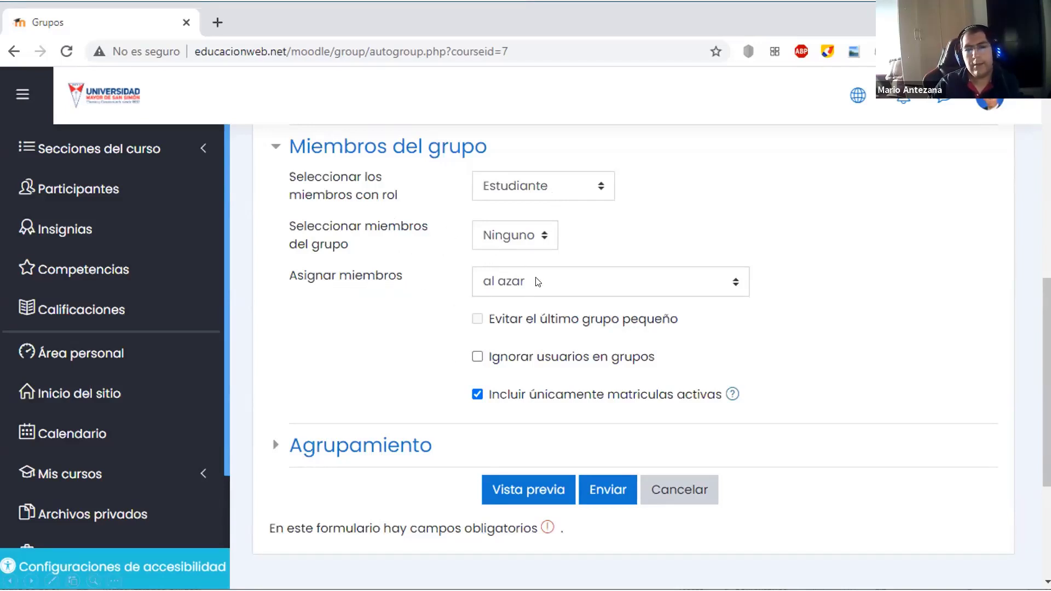
left_click(662, 282)
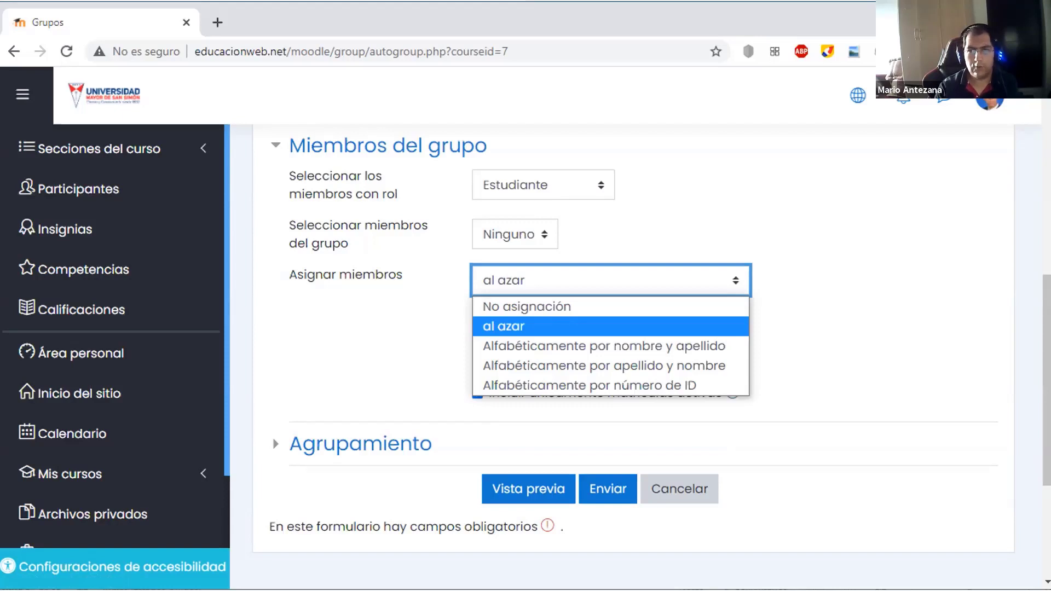
key("Return")
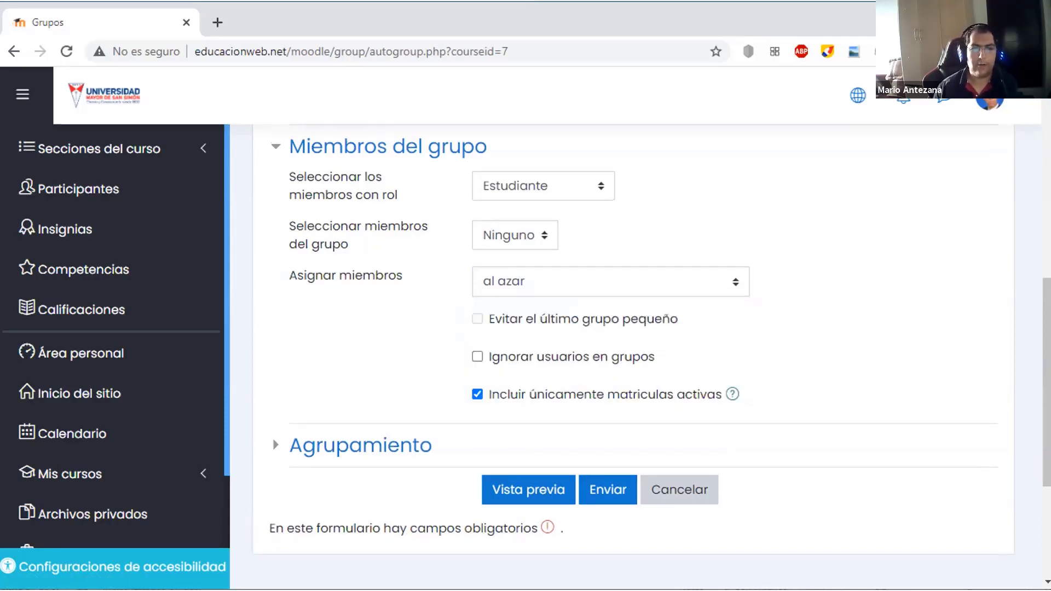
scroll(624, 355, "up", 5)
scroll(624, 356, "down", 5)
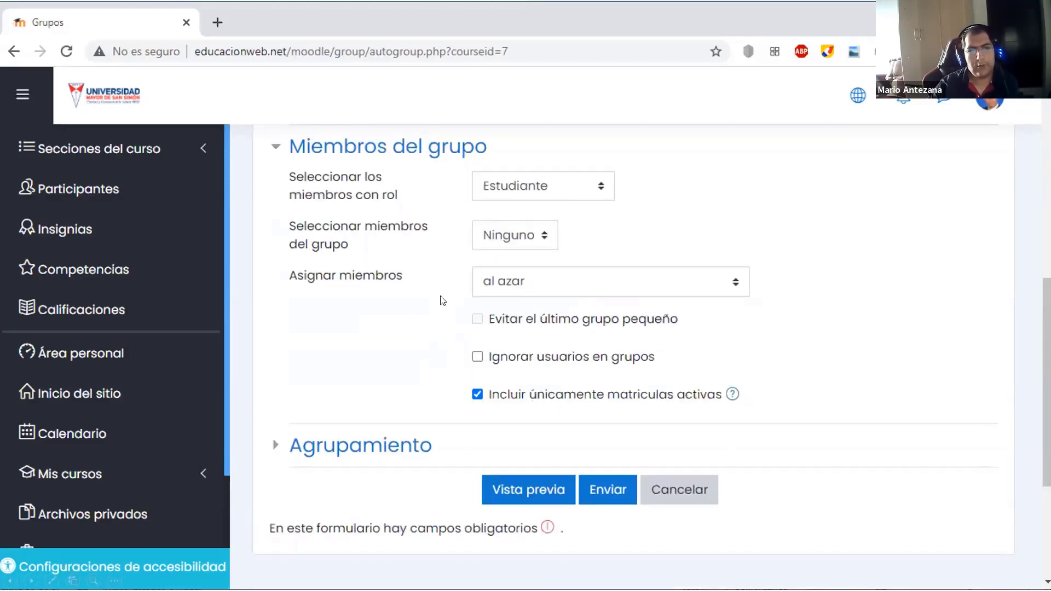
Step: Review the member assignment methods for automatically created groups, and move on to the presentation's Insignias section
left_click(557, 192)
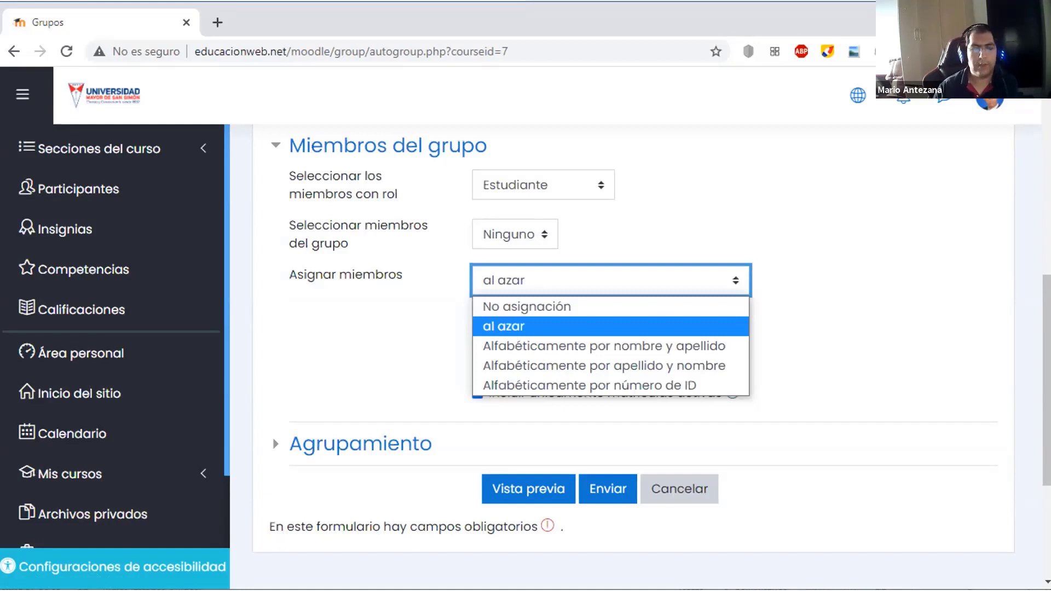
key("Right")
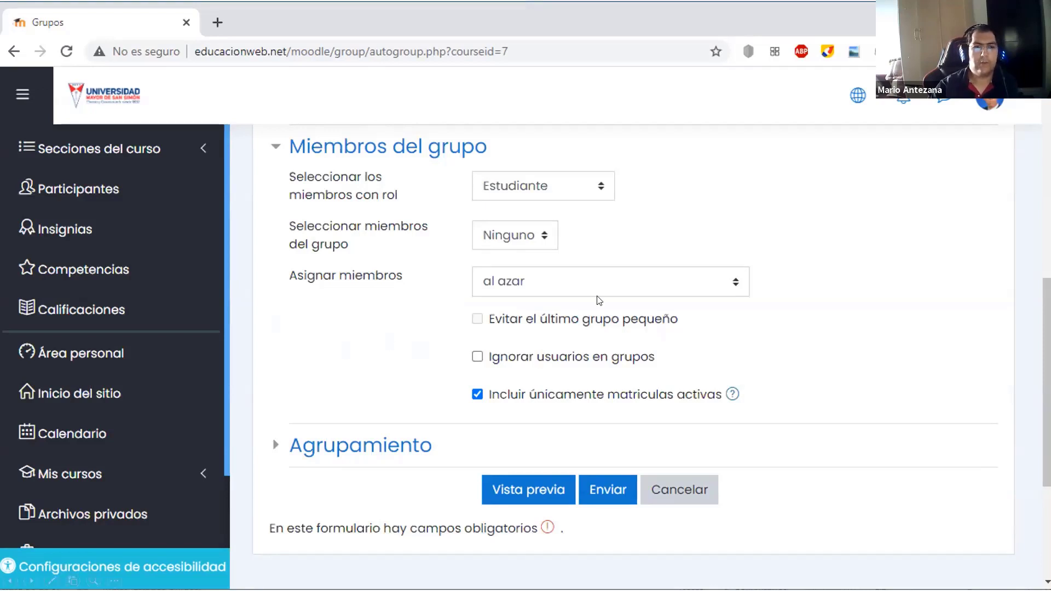
left_click(781, 375)
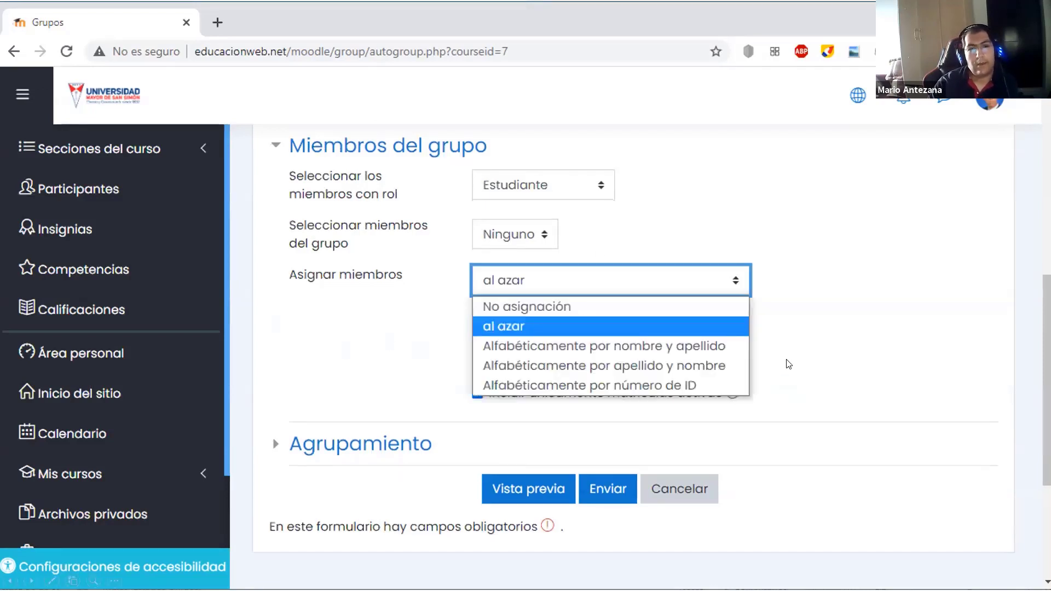
left_click(790, 358)
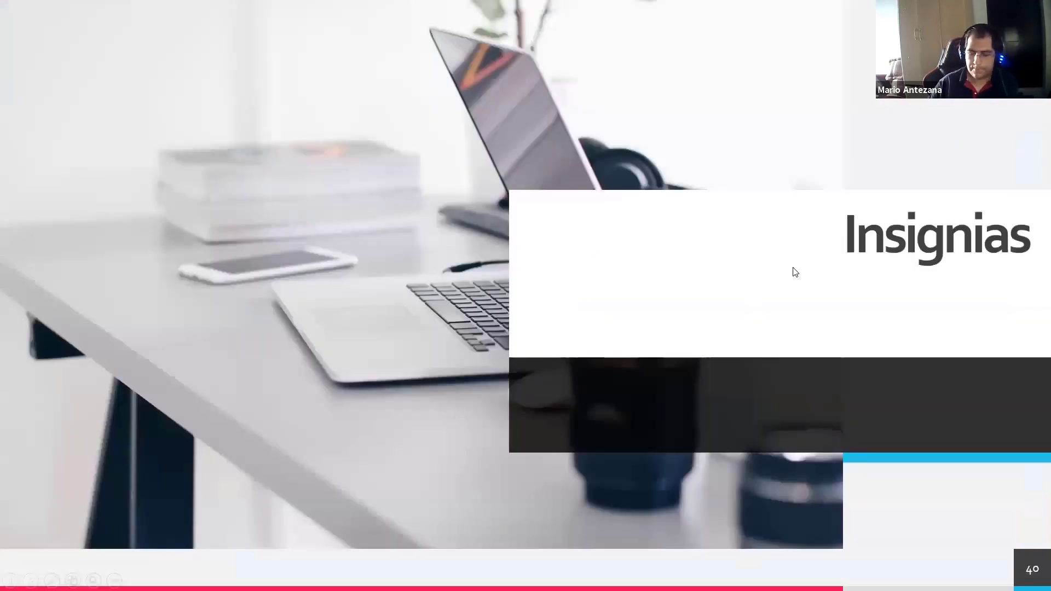
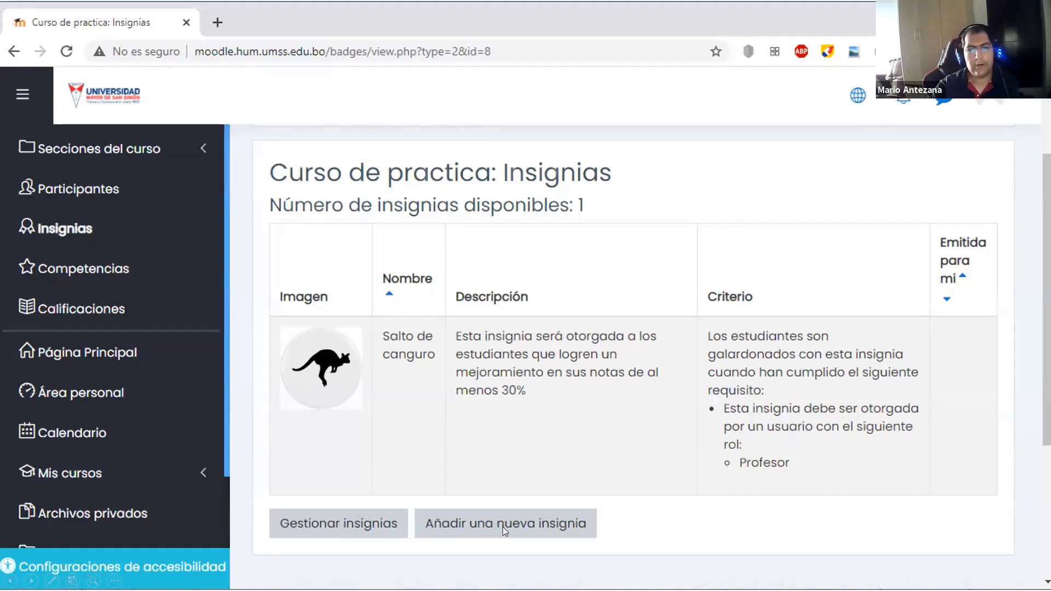
Step: Open the form for adding a new badge and examine its details, image, image author and expiry fields
left_click(502, 527)
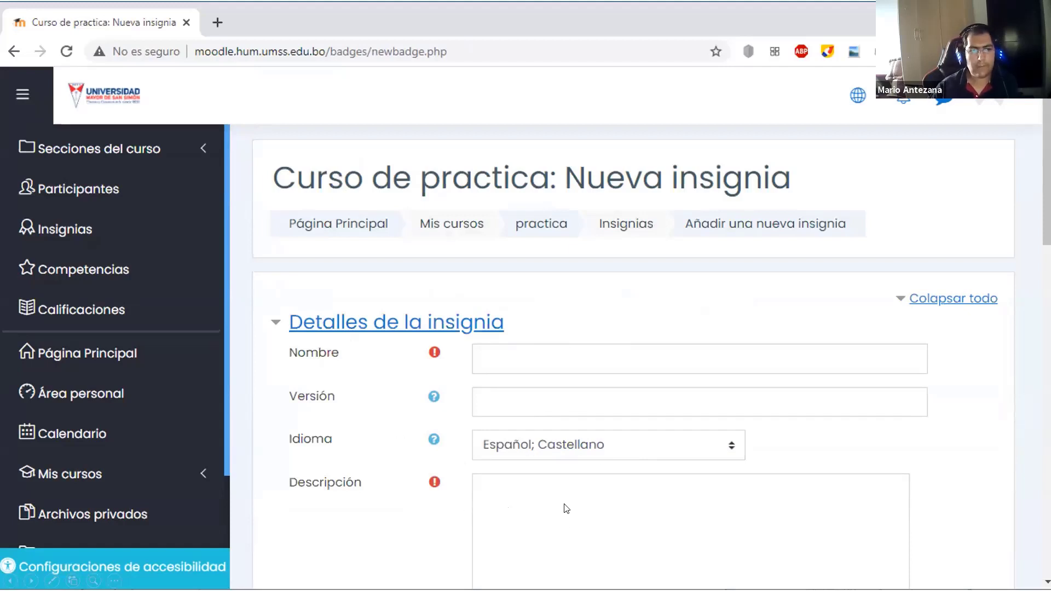
scroll(567, 509, "down", 3)
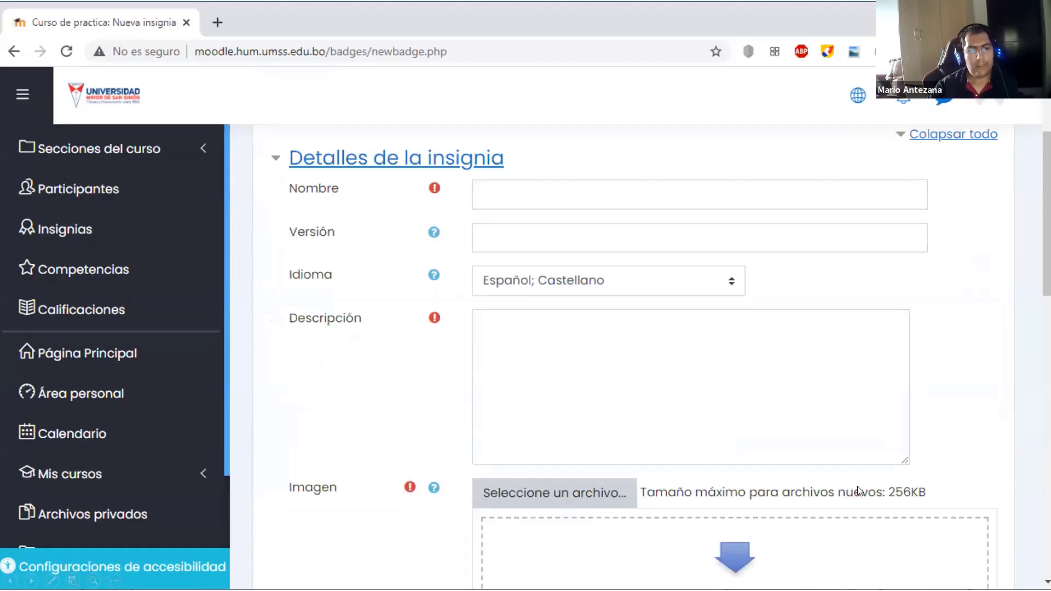
scroll(657, 544, "down", 8)
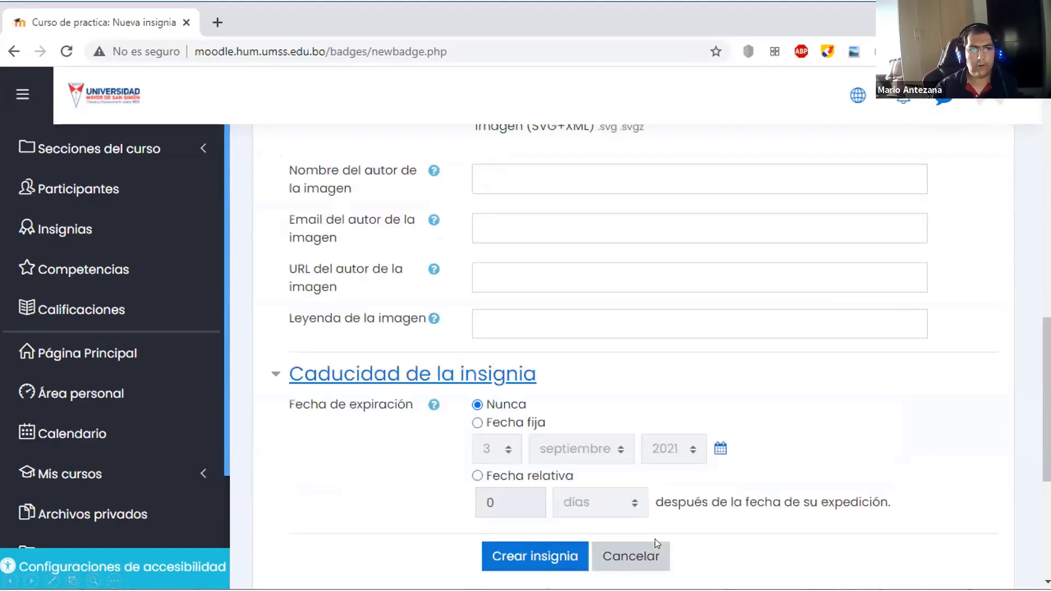
scroll(655, 539, "up", 8)
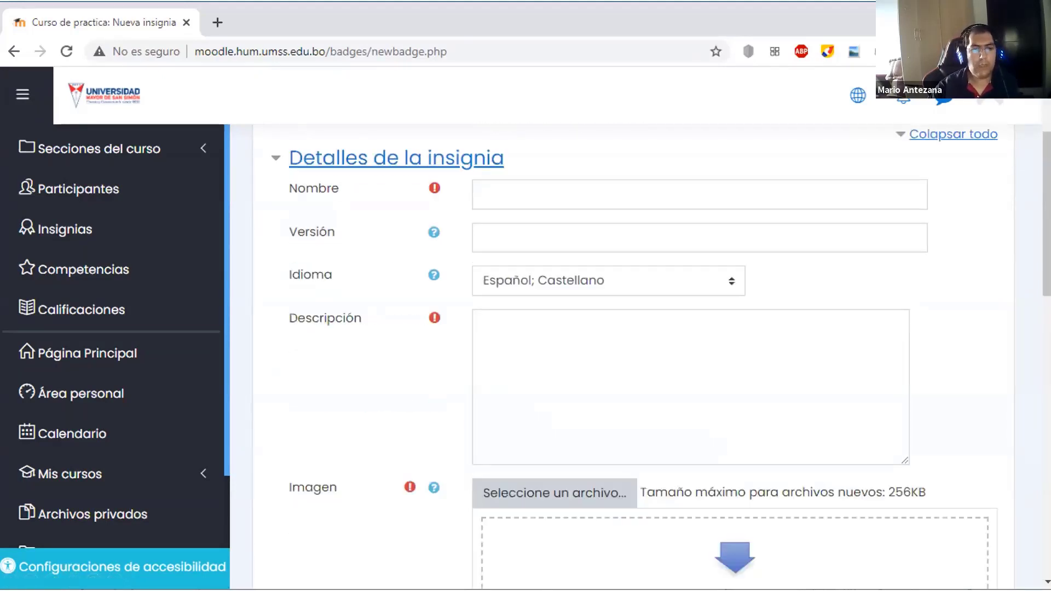
scroll(594, 504, "up", 3)
scroll(587, 498, "down", 3)
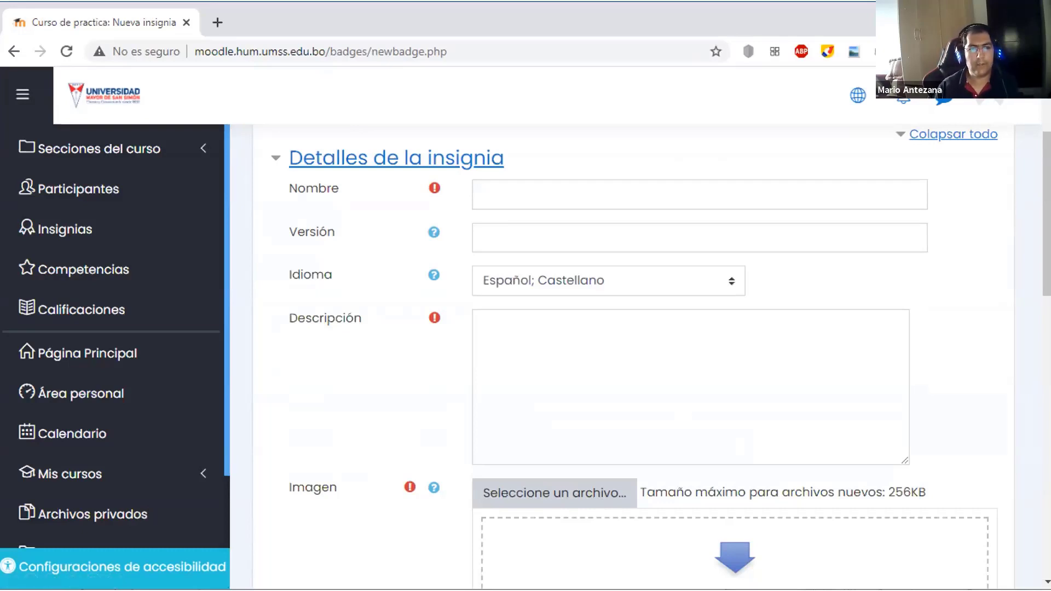
scroll(624, 356, "down", 10)
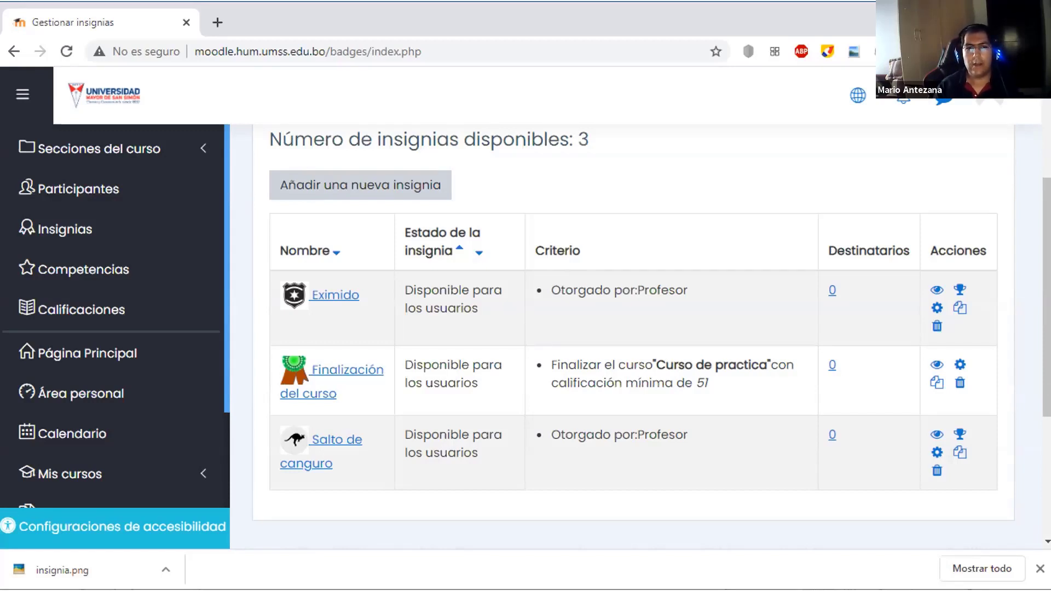
Step: View the recipients page of the Eximido badge, and return to the Curso de practica course page
key("Right")
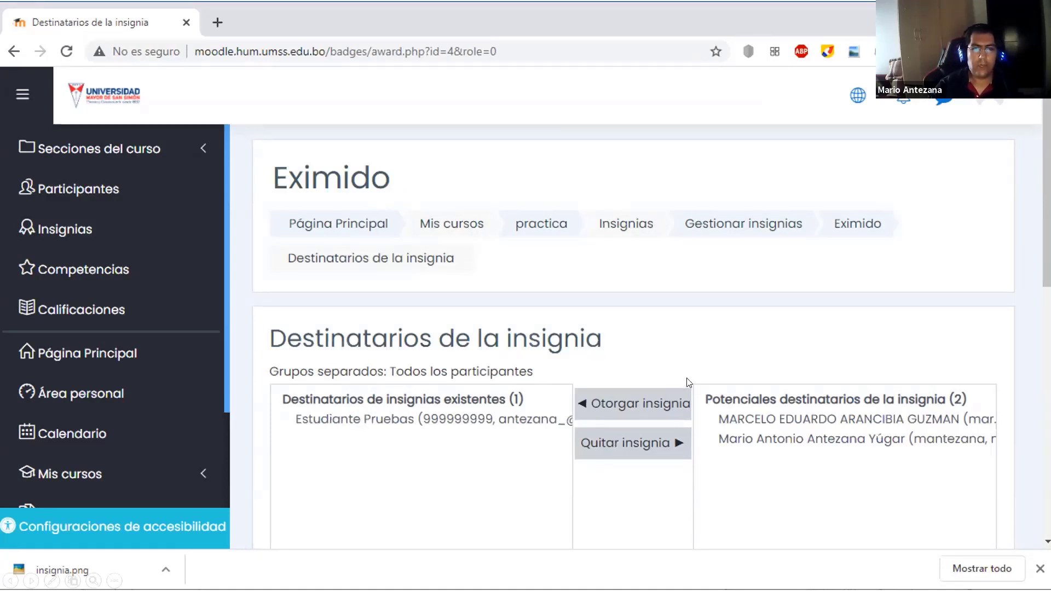
key("alt+Tab")
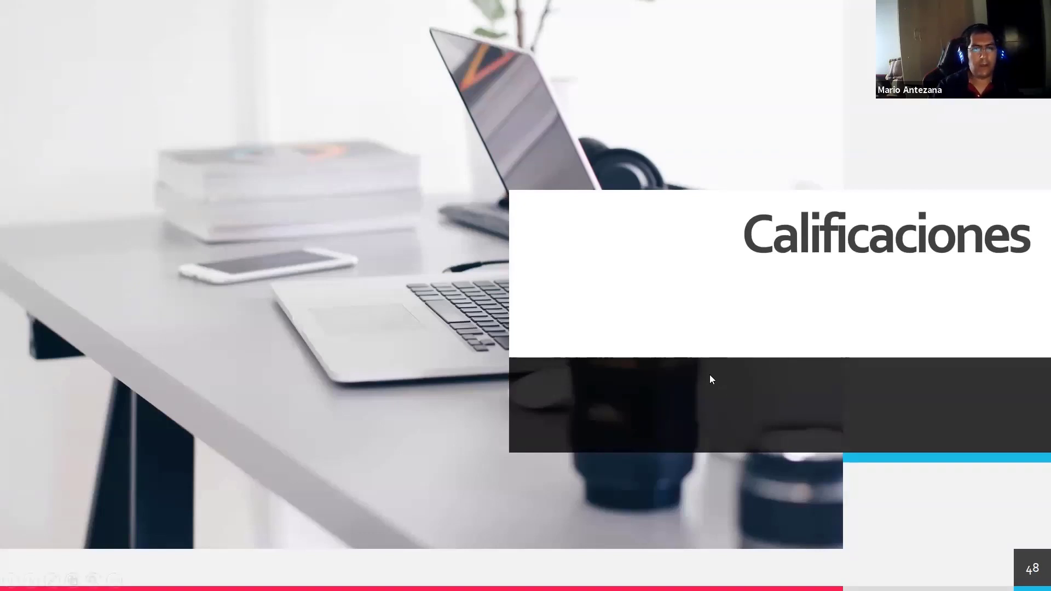
key("alt+Tab")
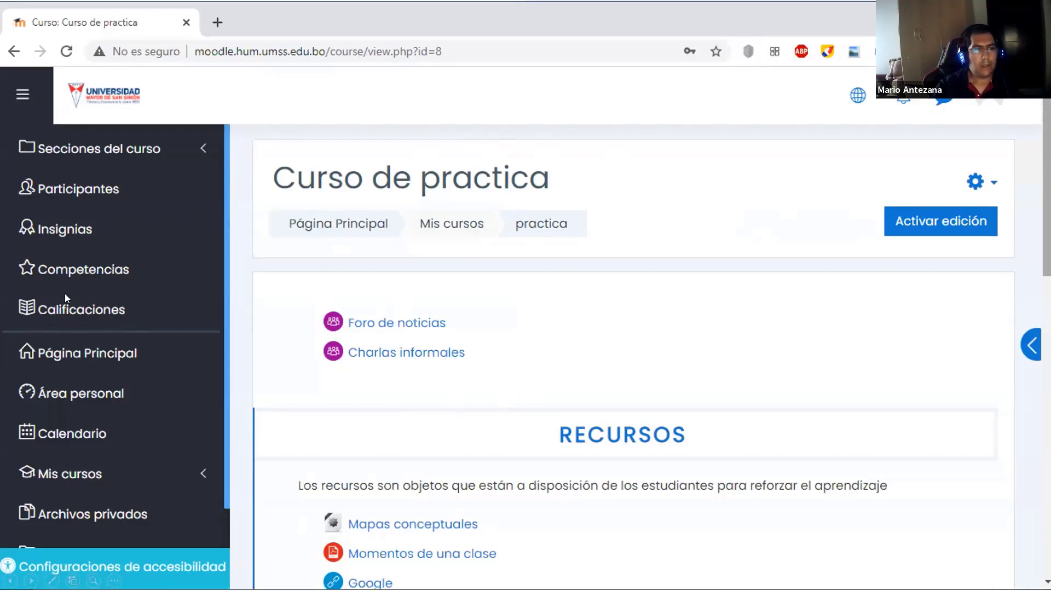
Step: Open the course's grader report and switch it to Configuración Calificaciones
left_click(125, 311)
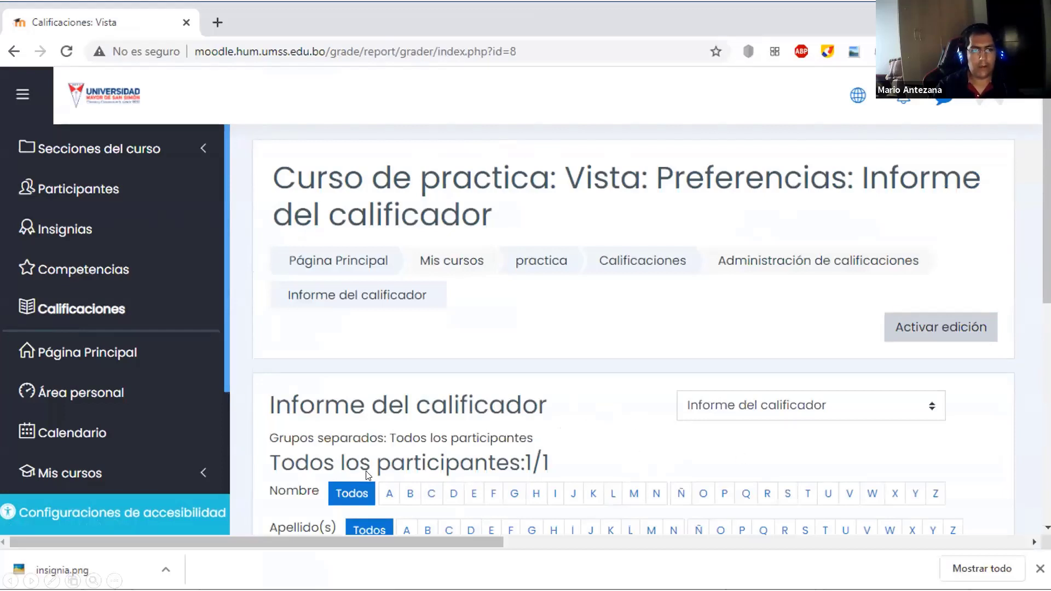
scroll(416, 372, "down", 3)
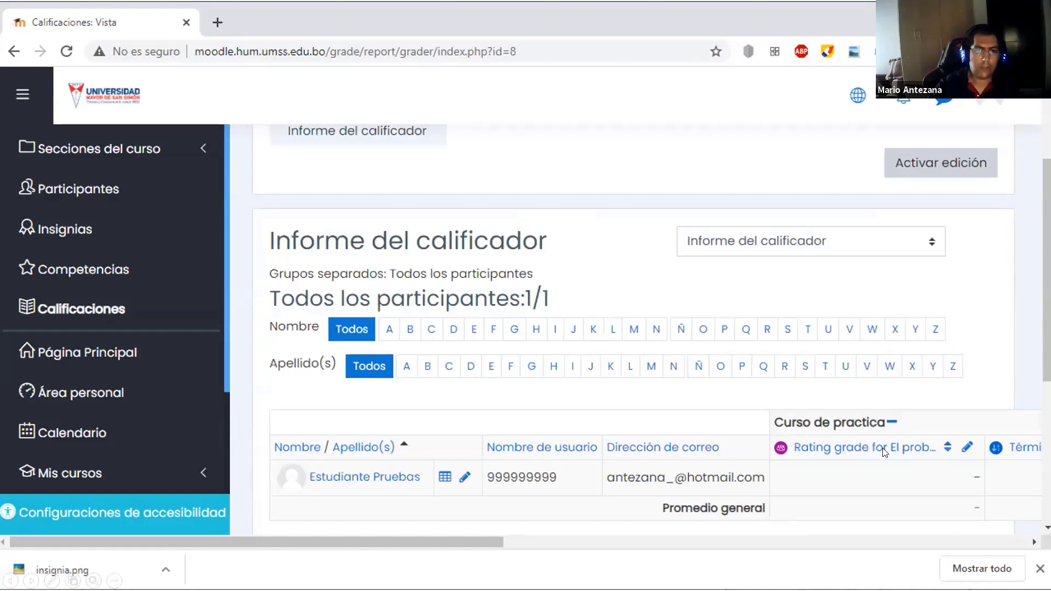
left_click(826, 244)
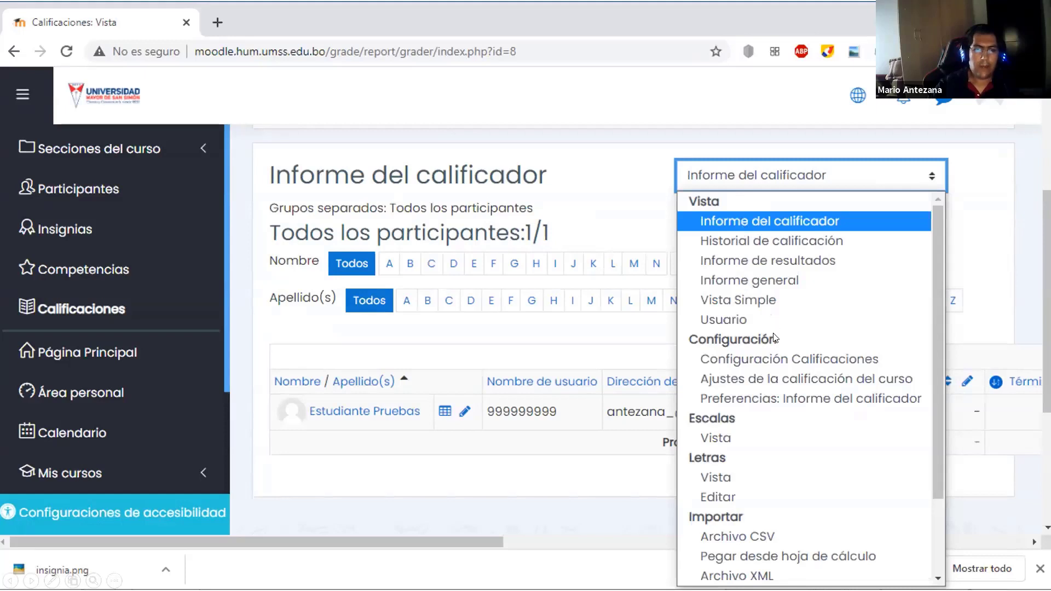
left_click(769, 362)
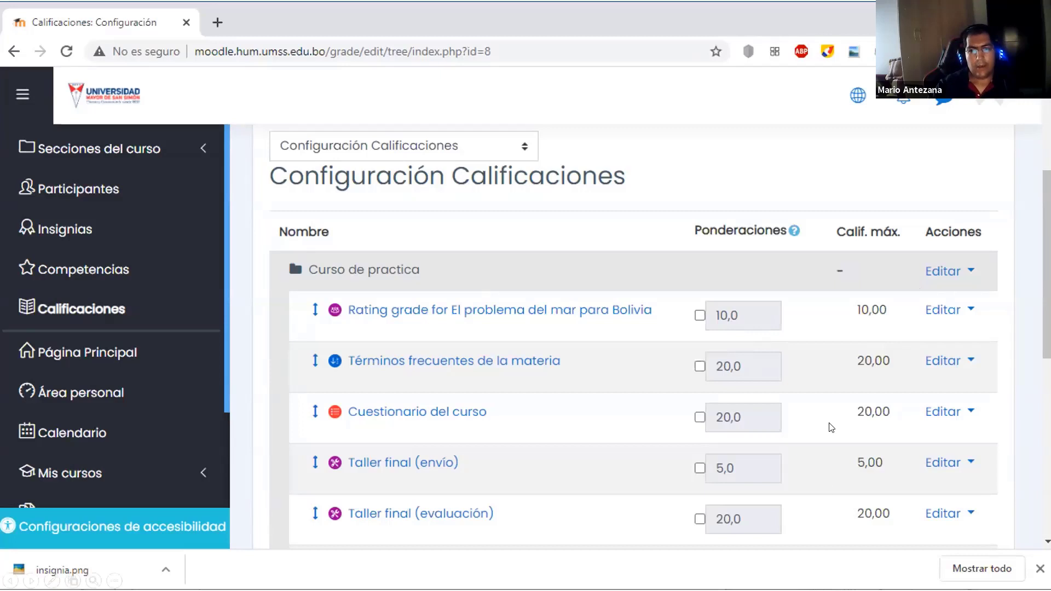
Step: Examine the grade items' weights and maximum grades, and the total calculation methods available for the Primer parcial grade category
scroll(793, 360, "down", 3)
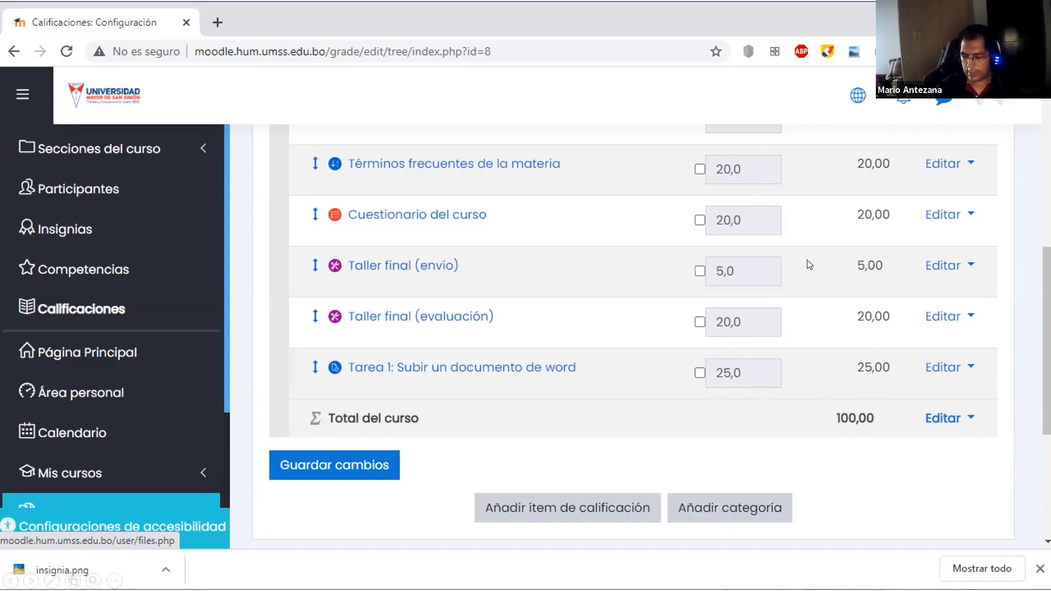
scroll(810, 265, "up", 3)
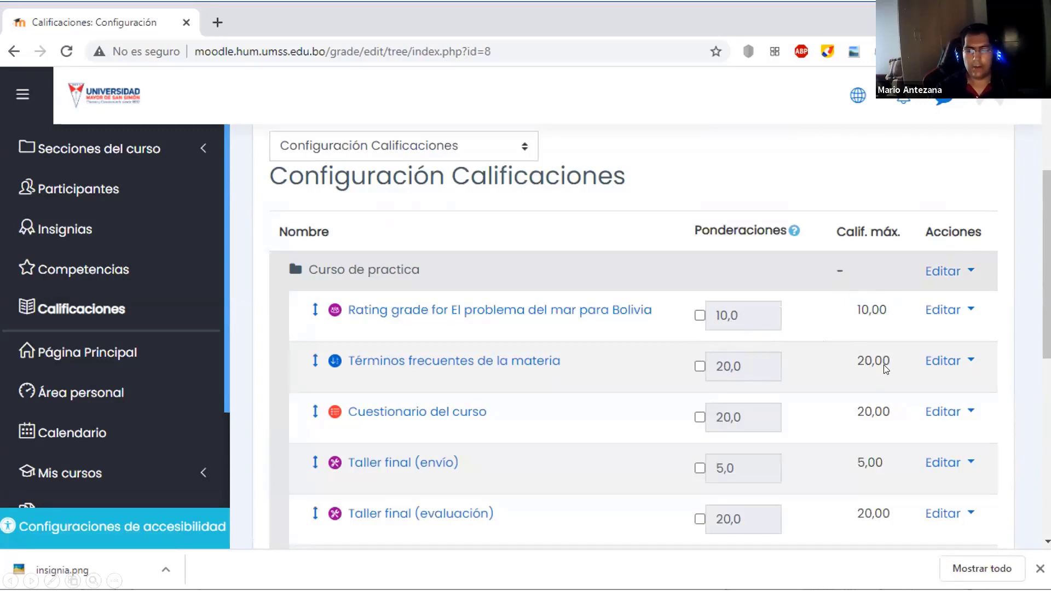
scroll(633, 328, "down", 3)
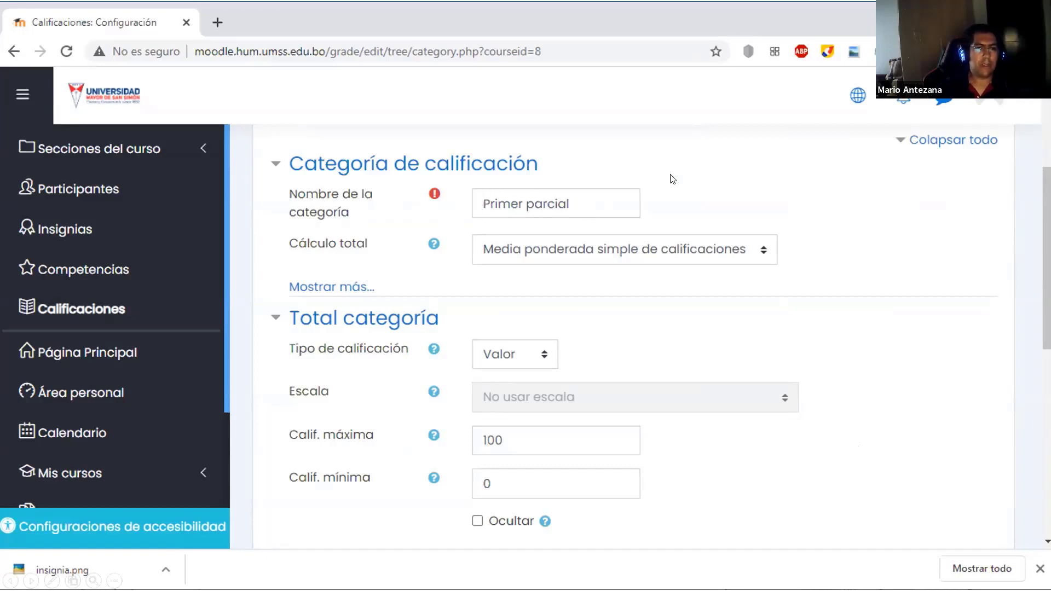
left_click(626, 91)
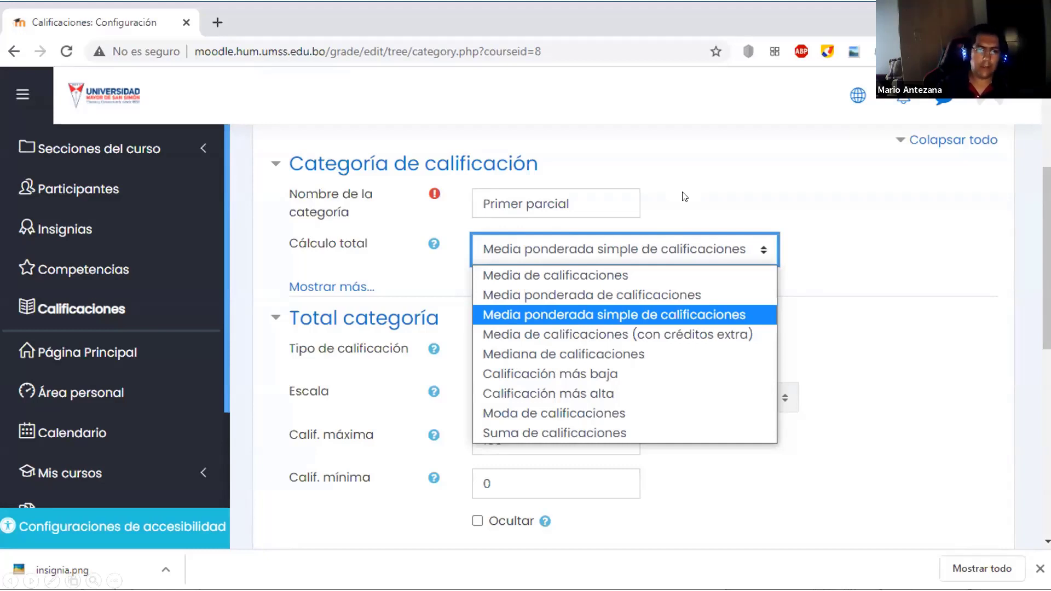
left_click(770, 202)
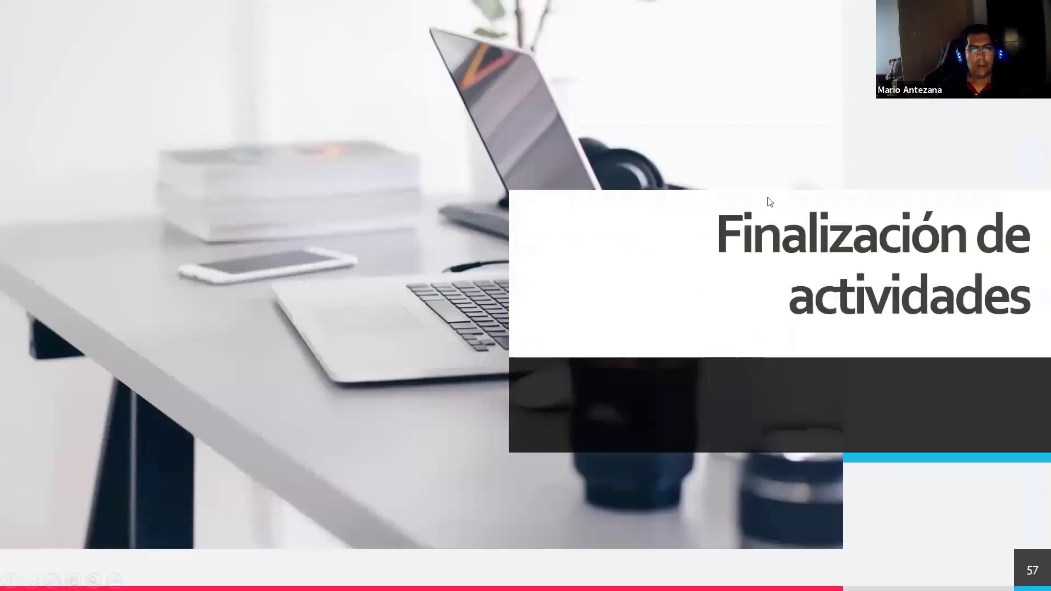
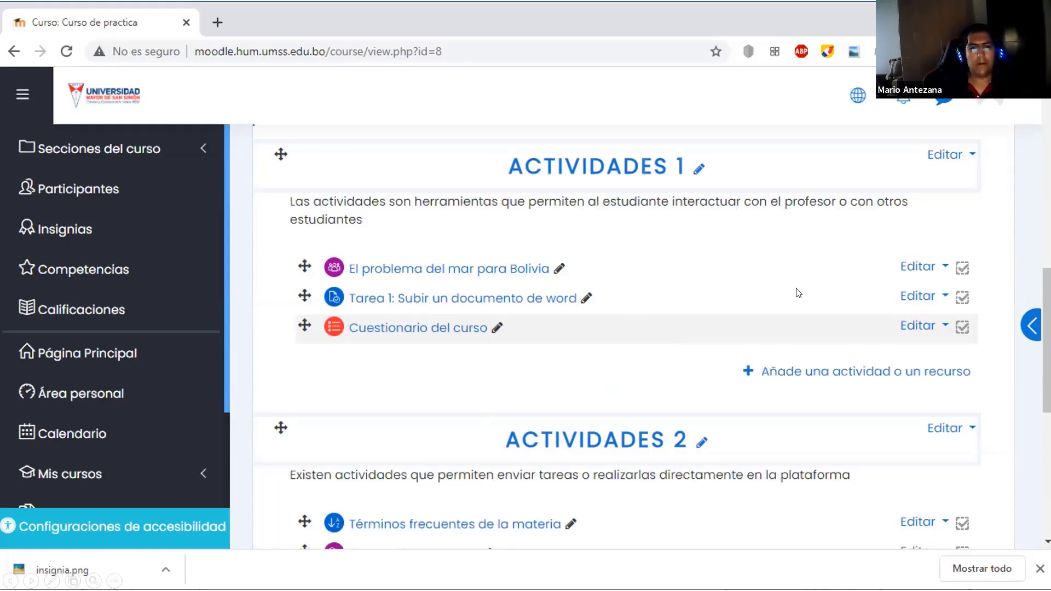
Step: Open an activity's settings and review its completion tracking, required grade and expected completion date options
left_click(920, 296)
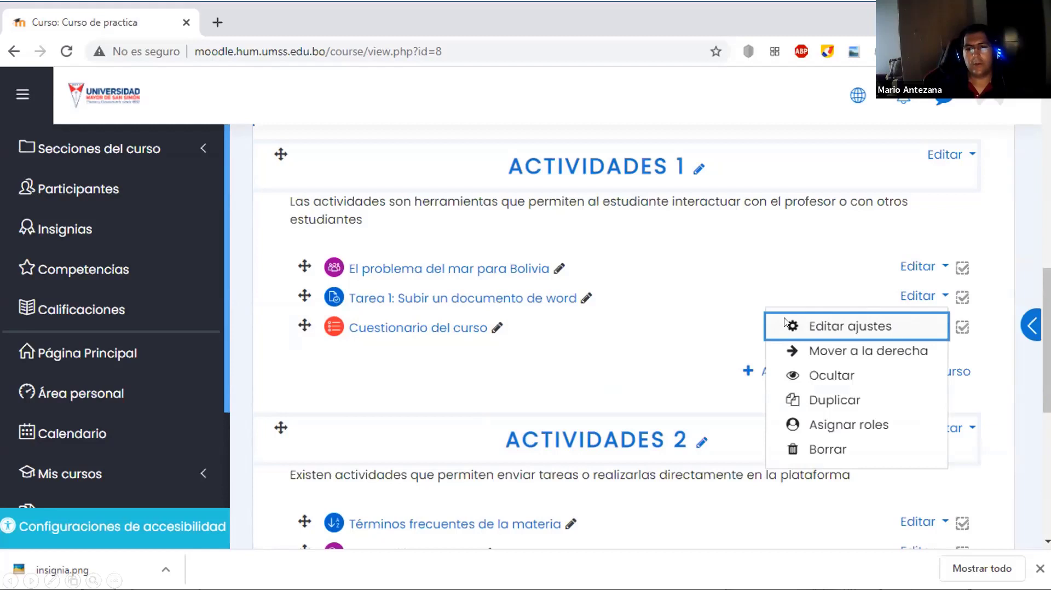
left_click(838, 326)
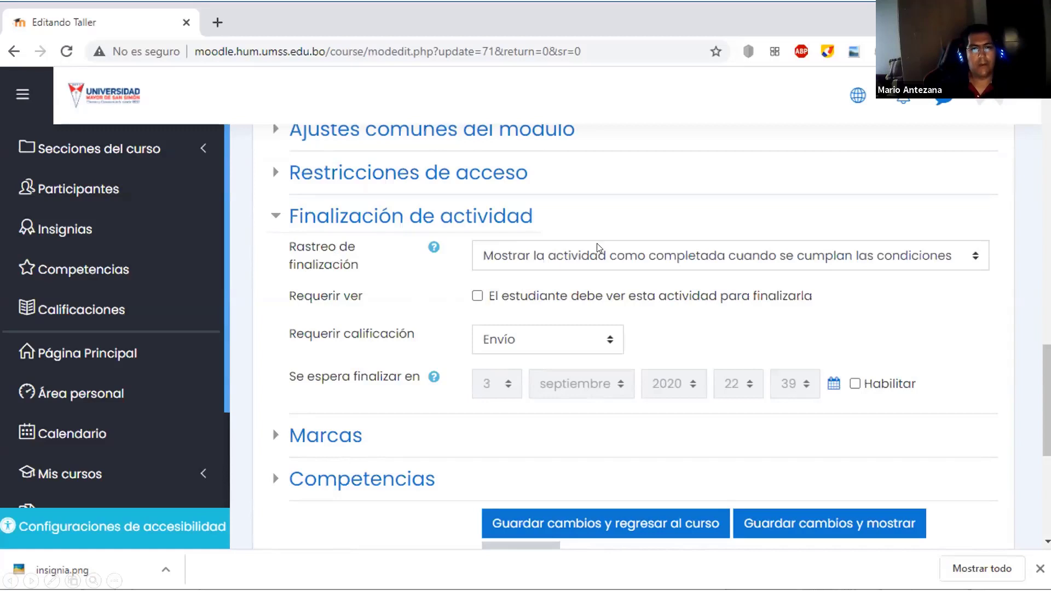
left_click(766, 263)
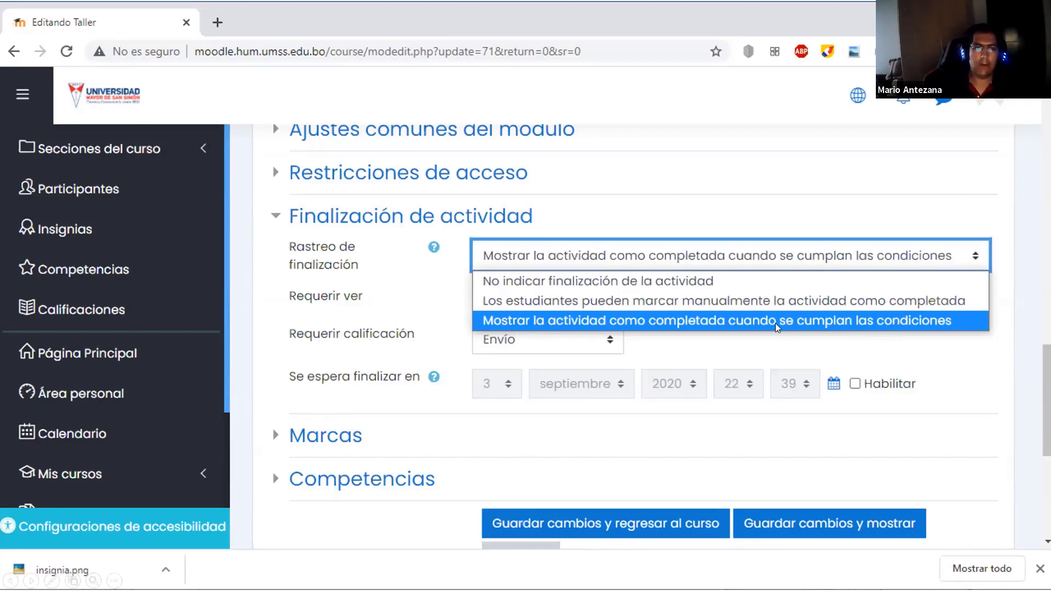
left_click(719, 354)
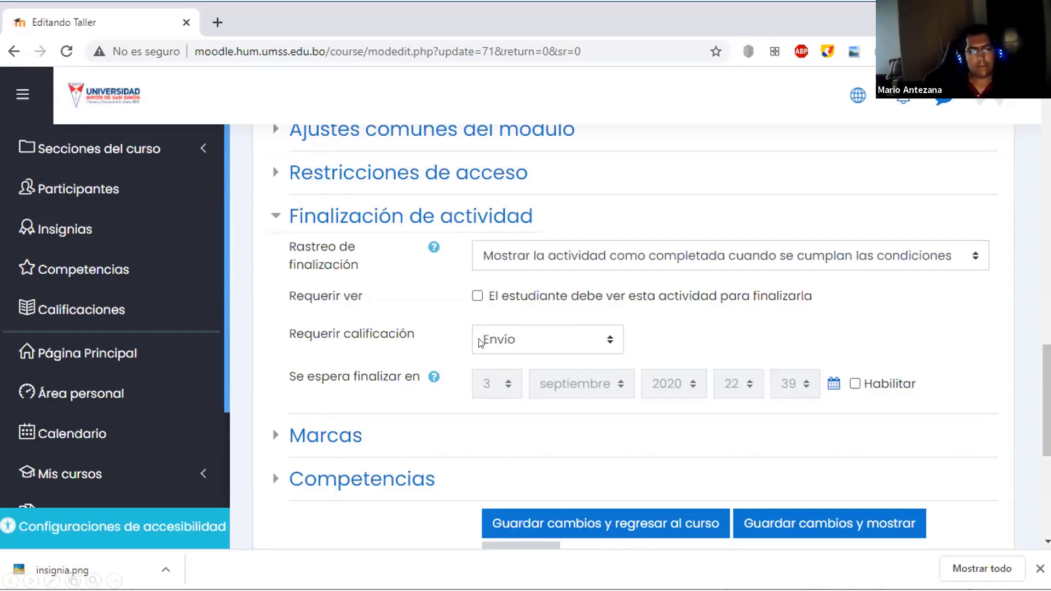
left_click(614, 343)
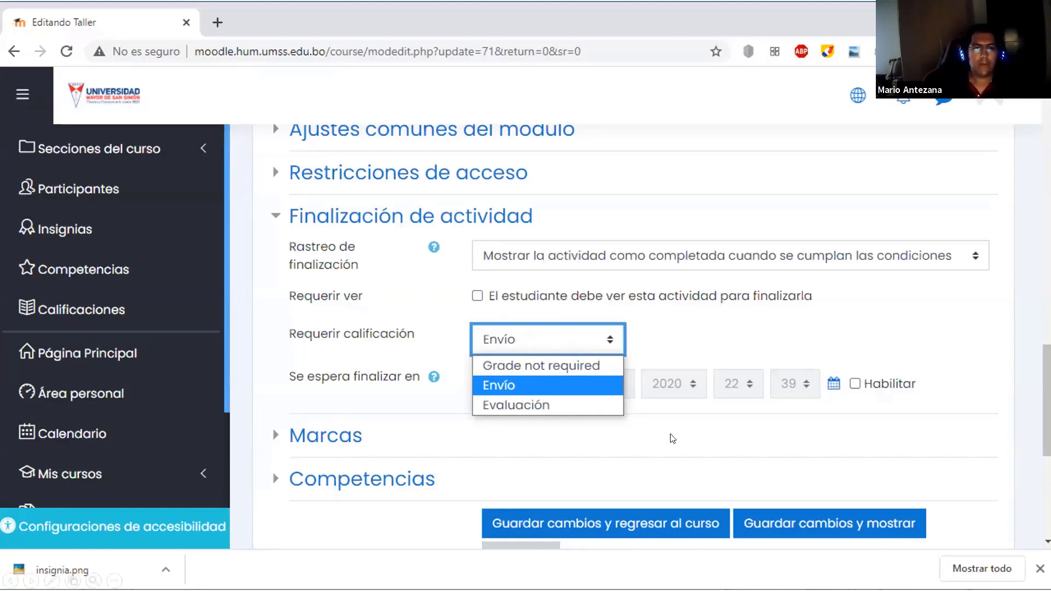
left_click(855, 384)
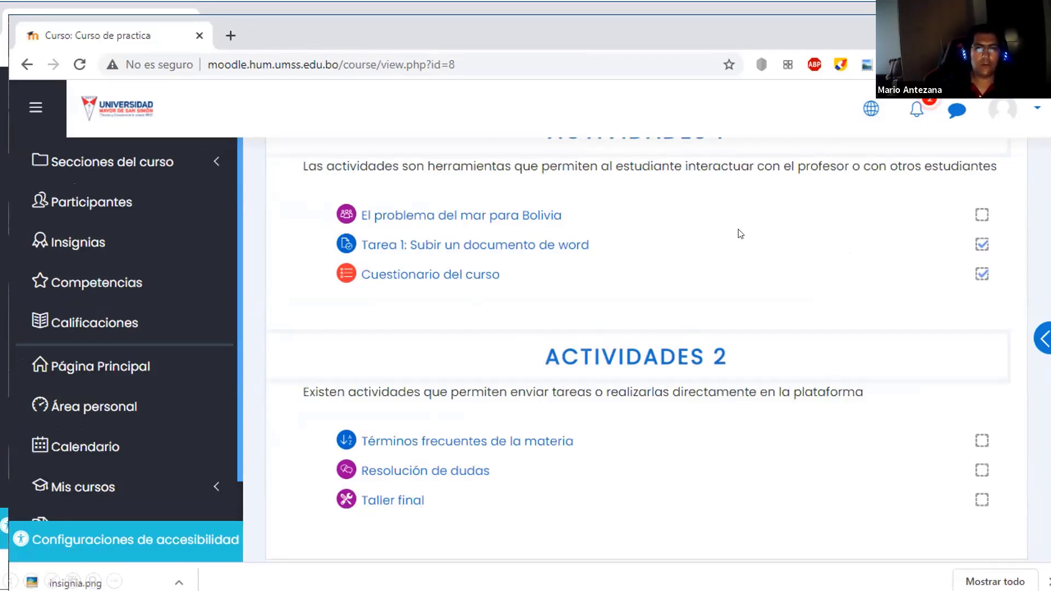
Step: Check the completion marks beside the activities in the course view, and move on to the access restrictions section
left_click(983, 245)
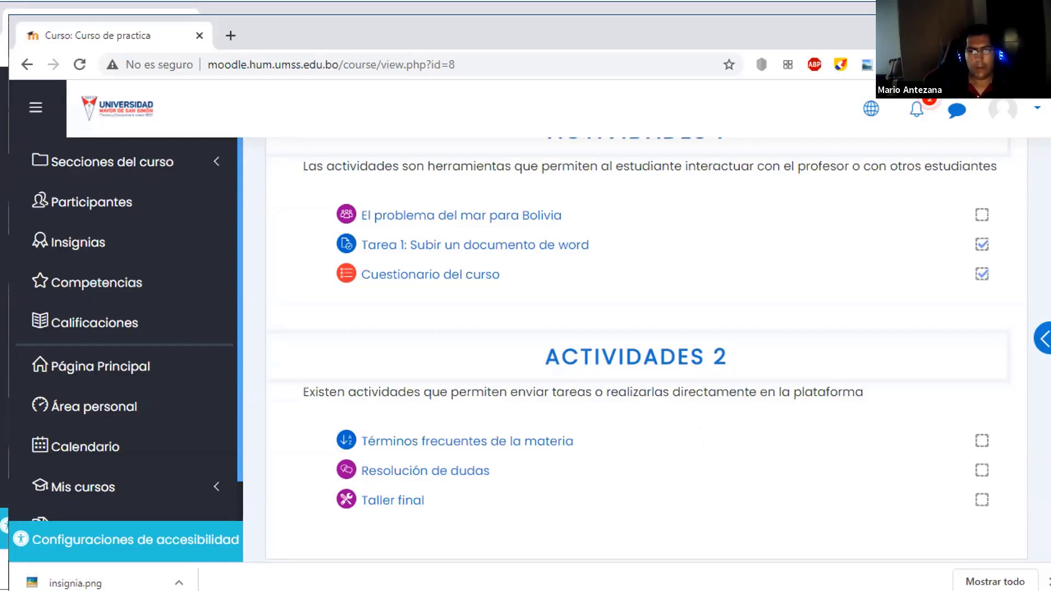
key("Right")
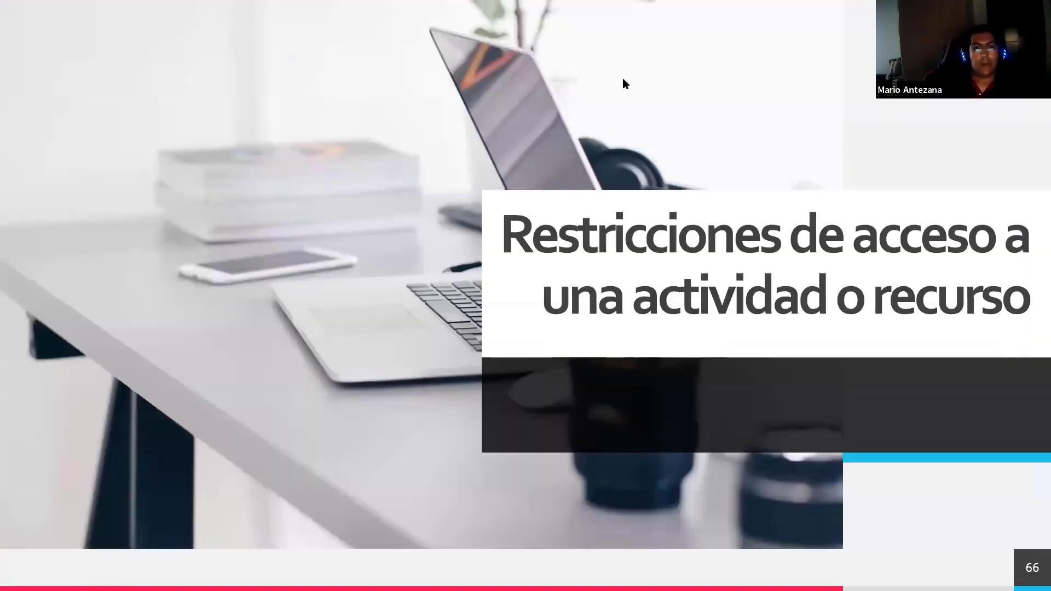
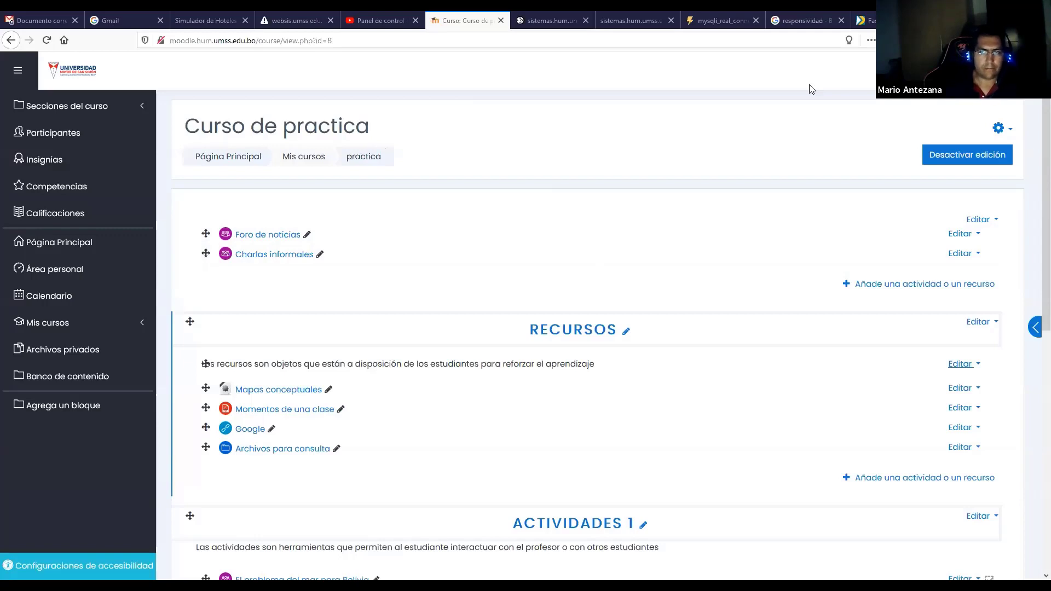
Step: Review the administration options available for Curso de practica, including backup, restore, import and reset, without choosing one
left_click(1001, 128)
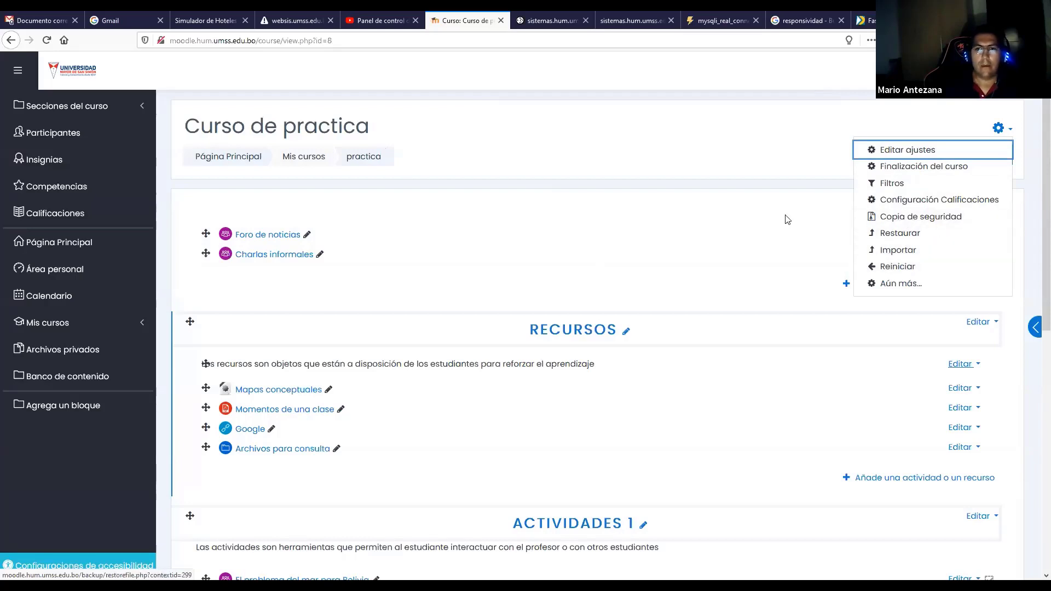
key("Escape")
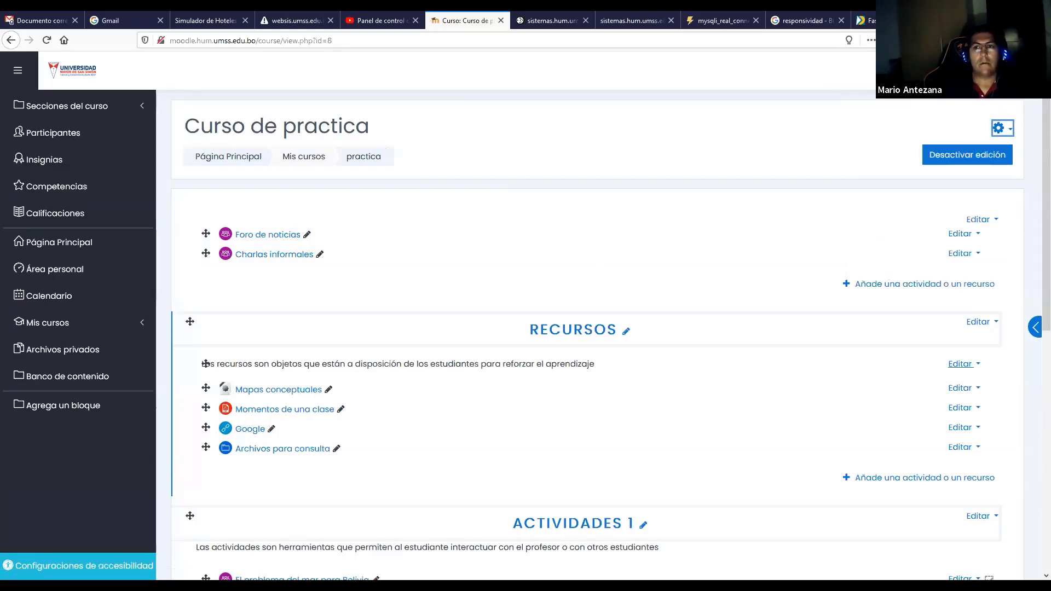
Step: Recheck the course administration options without choosing one, and look over the Recursos, Actividades 1 and Actividades 2 sections of Curso de practica
left_click(1000, 128)
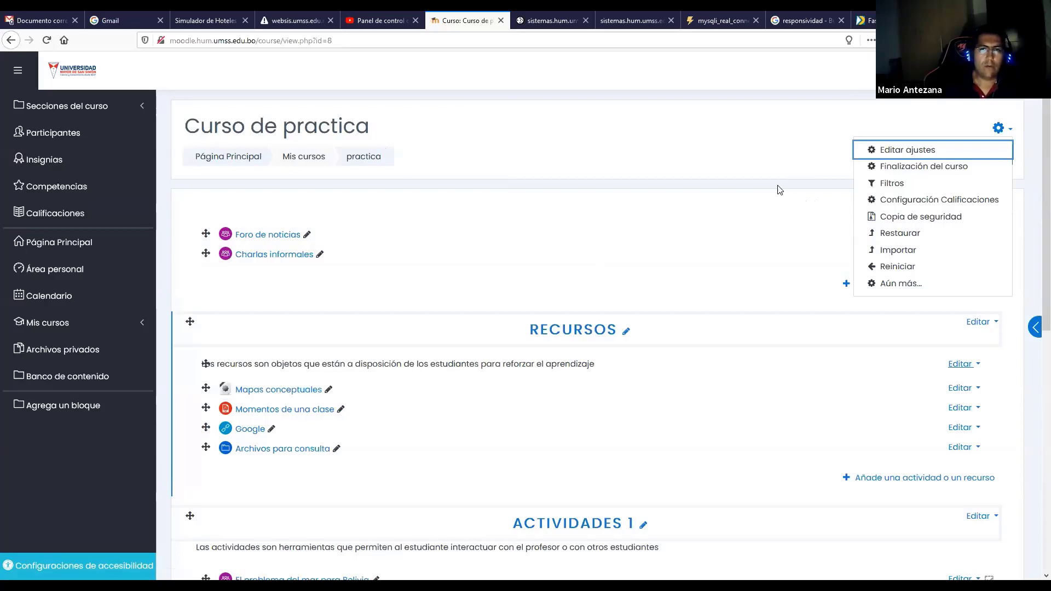
key("Escape")
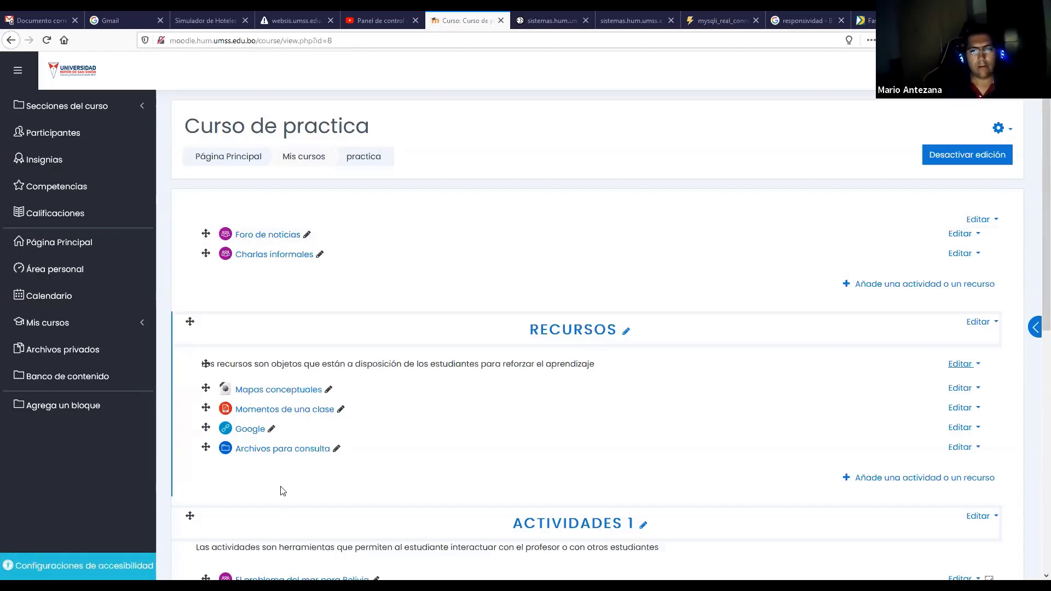
scroll(363, 467, "down", 5)
scroll(373, 437, "down", 3)
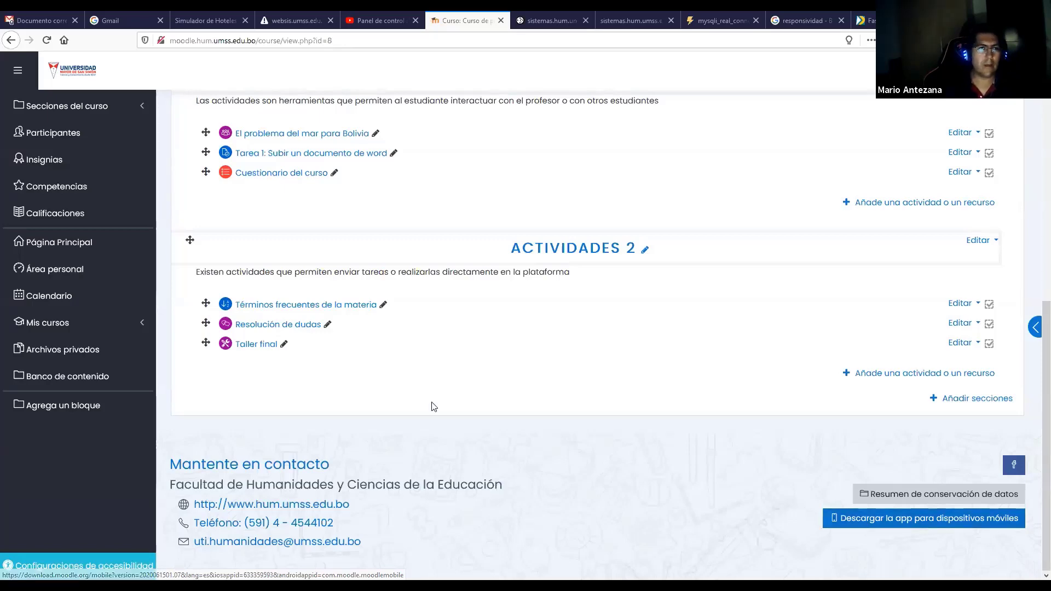
scroll(384, 339, "up", 8)
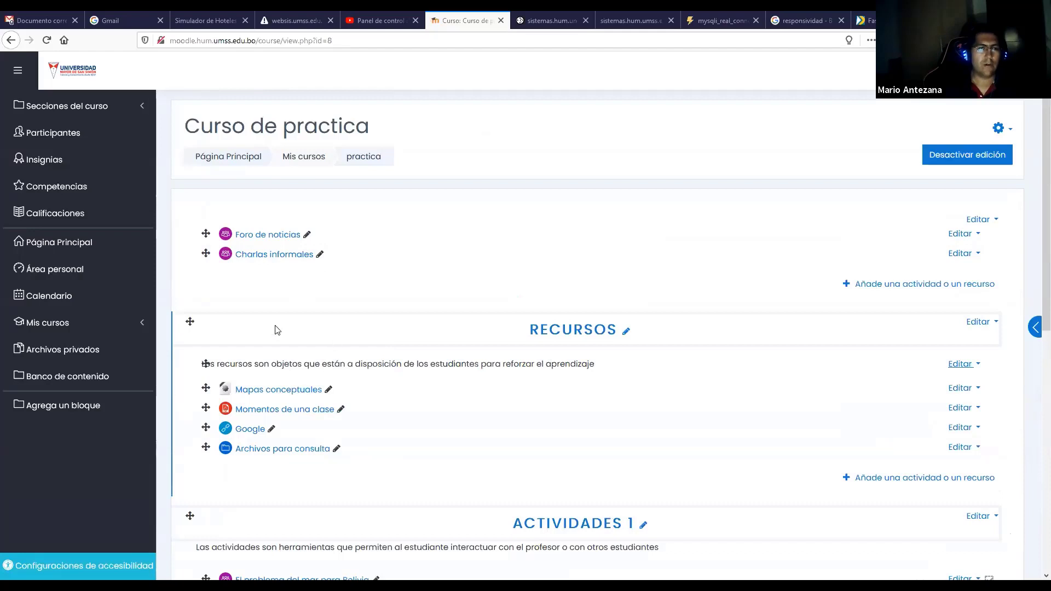
scroll(307, 356, "down", 3)
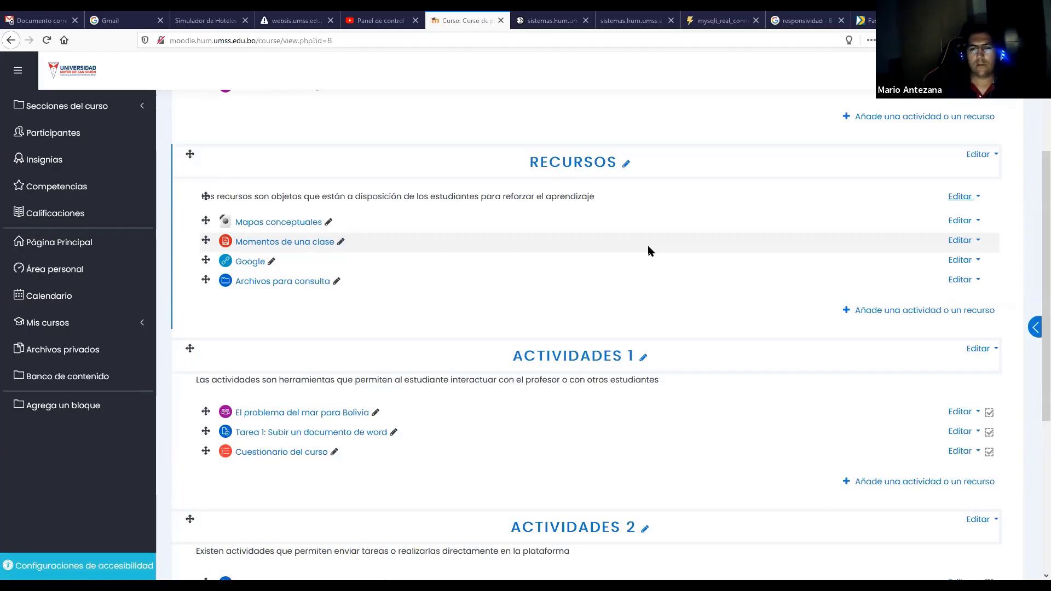
scroll(616, 282, "up", 3)
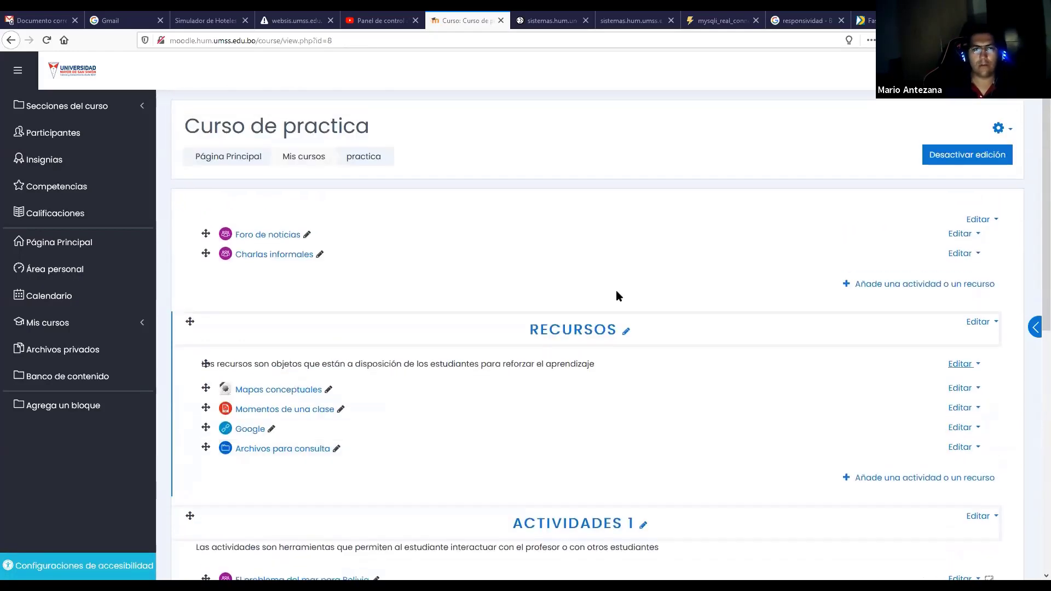